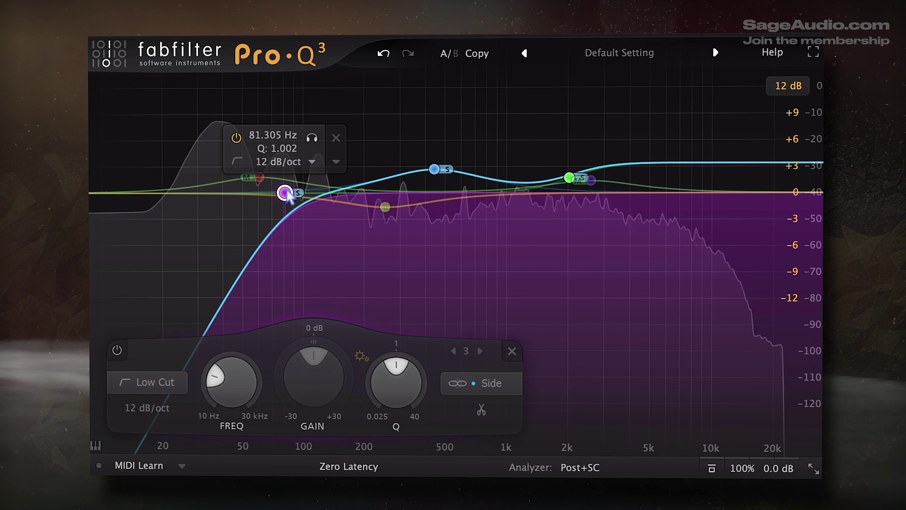
Step: Move the Pro-Q 3 side low cut to about 80 Hz, then render a -3 dB Gain in RX
{"action": "left_click_drag", "start_coordinate": [286, 200], "coordinate": [284, 200]}
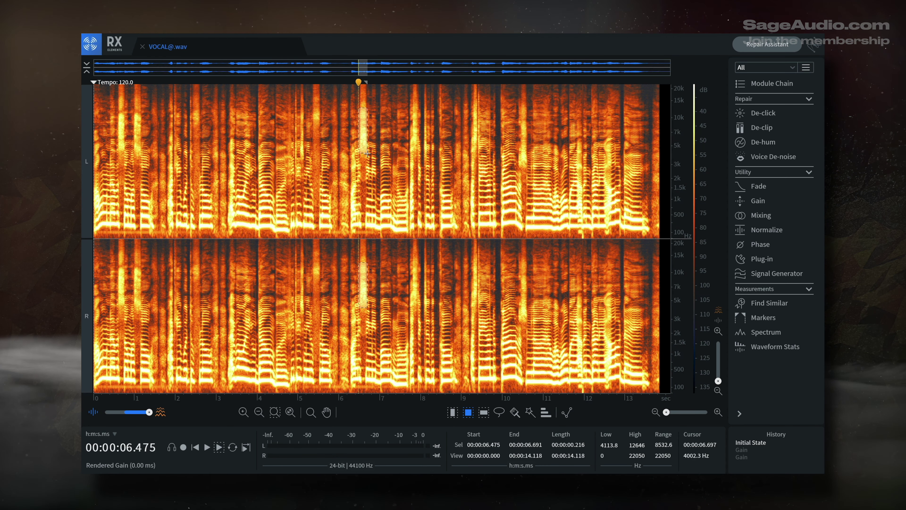
{"action": "left_click", "coordinate": [759, 201]}
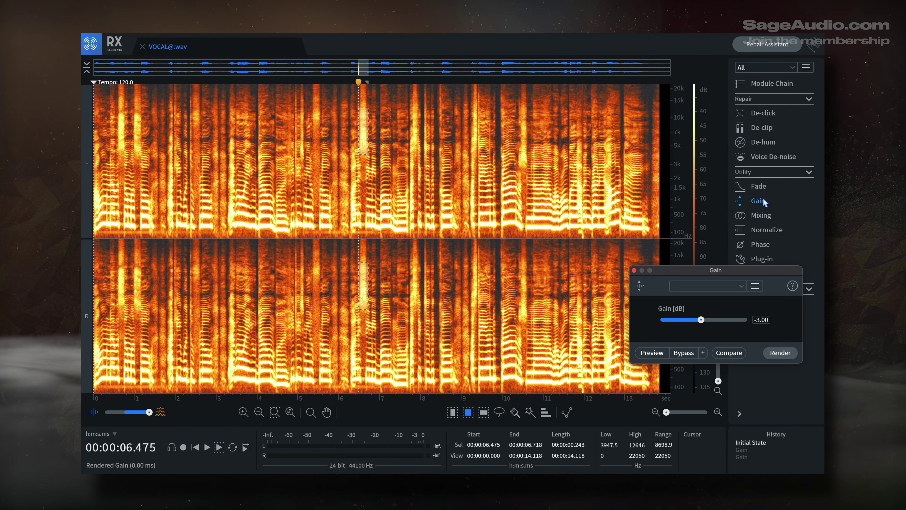
{"action": "left_click", "coordinate": [780, 352]}
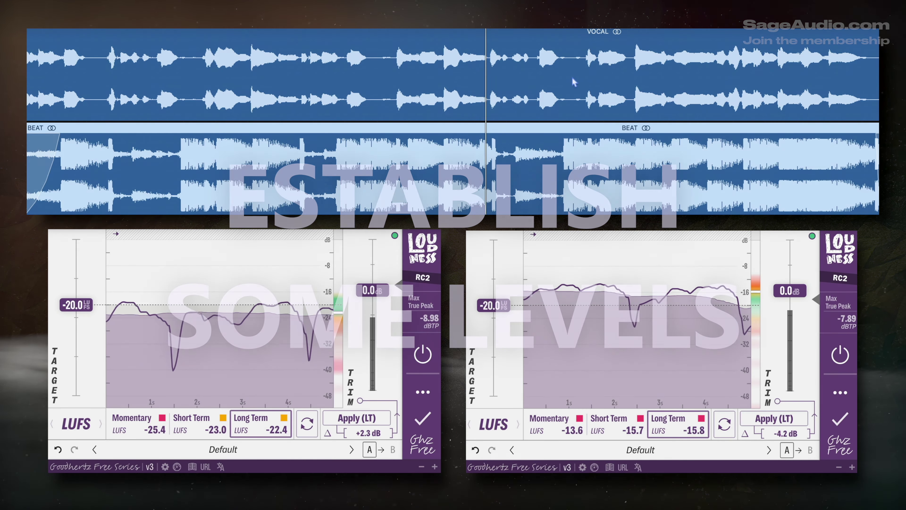
Step: Alternate between the VOCAL and BEAT tracks during playback to compare their levels
{"action": "left_click", "coordinate": [534, 123]}
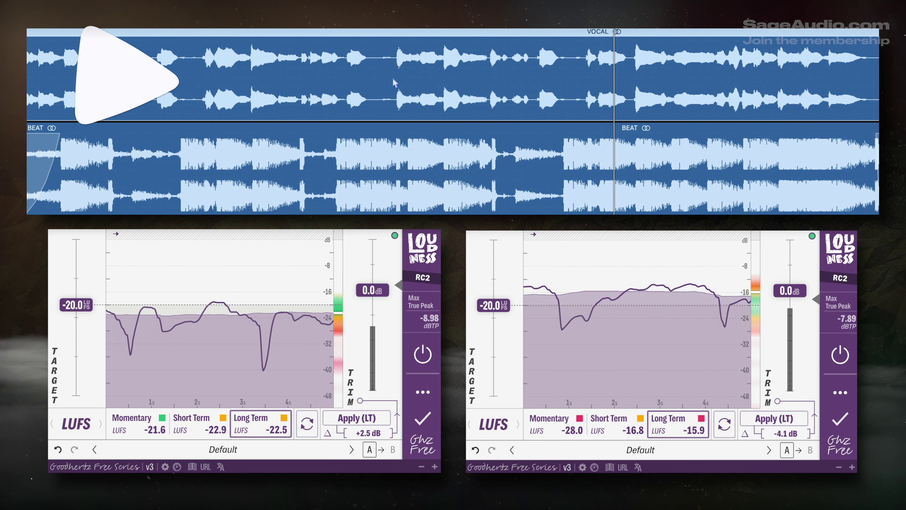
{"action": "left_click", "coordinate": [415, 140]}
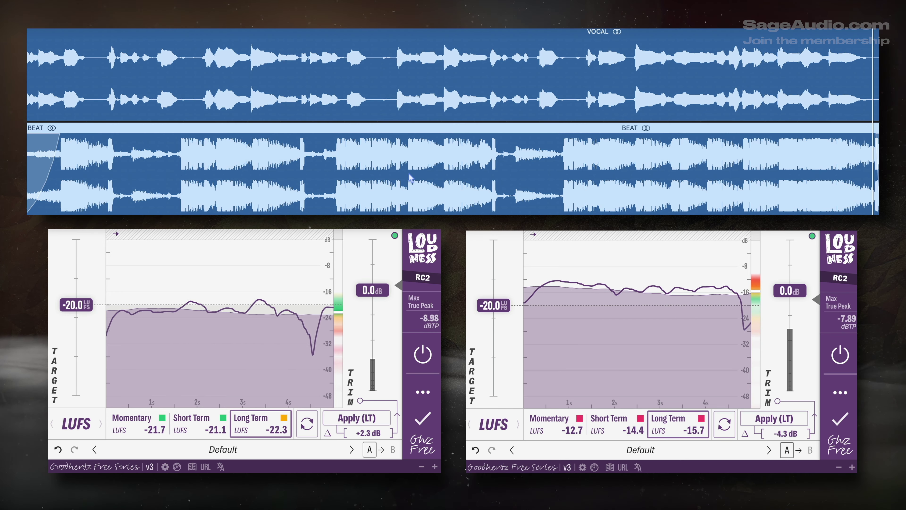
{"action": "left_click", "coordinate": [410, 98]}
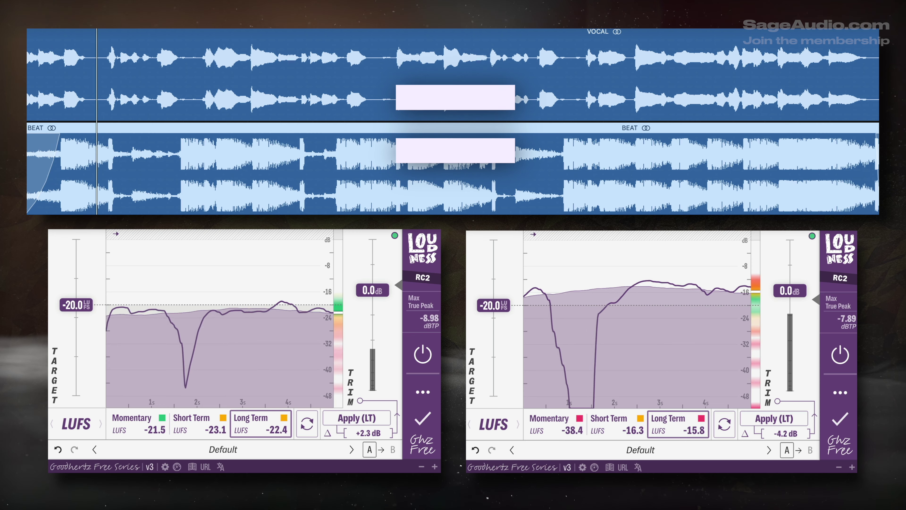
{"action": "left_click", "coordinate": [428, 157]}
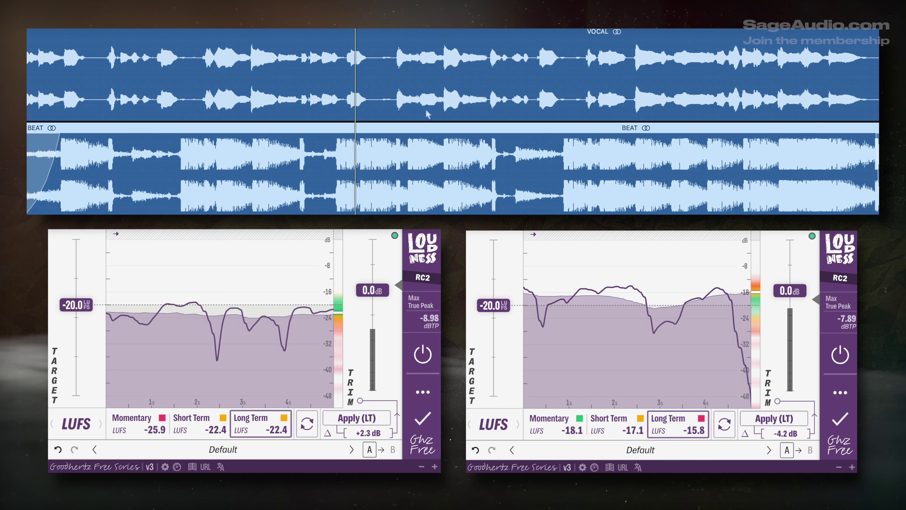
{"action": "left_click", "coordinate": [419, 62]}
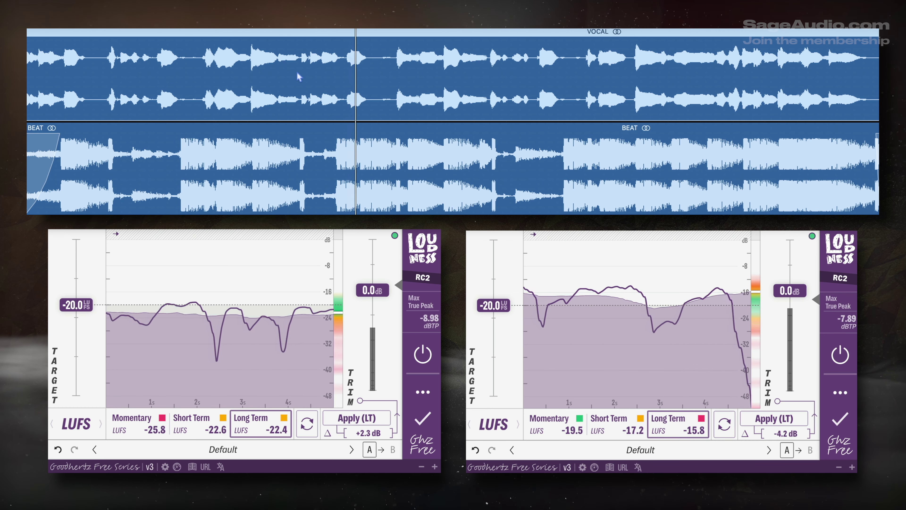
Step: Show the region volume lines, lower the beat to -10.0 dB and nudge the vocal down slightly
{"action": "key", "text": "a"}
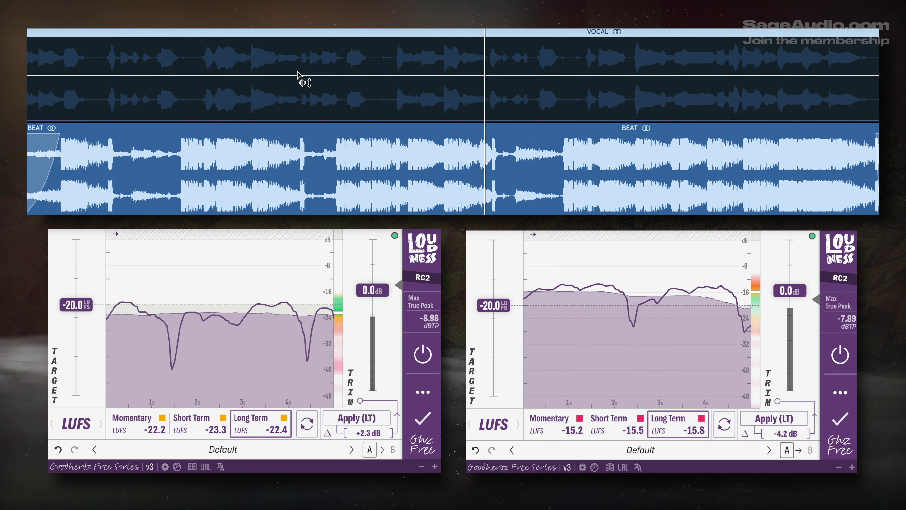
{"action": "left_click", "coordinate": [293, 175]}
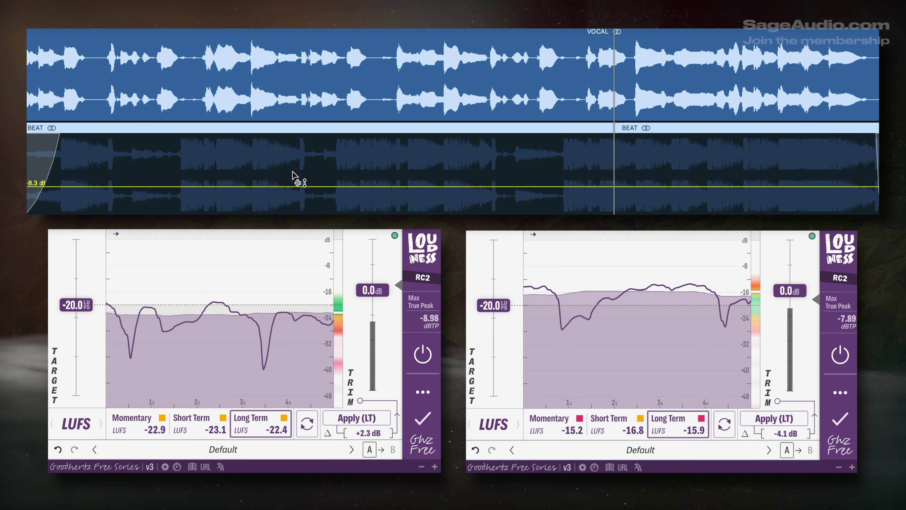
{"action": "left_click_drag", "start_coordinate": [298, 185], "coordinate": [297, 195]}
{"action": "left_click", "coordinate": [287, 87]}
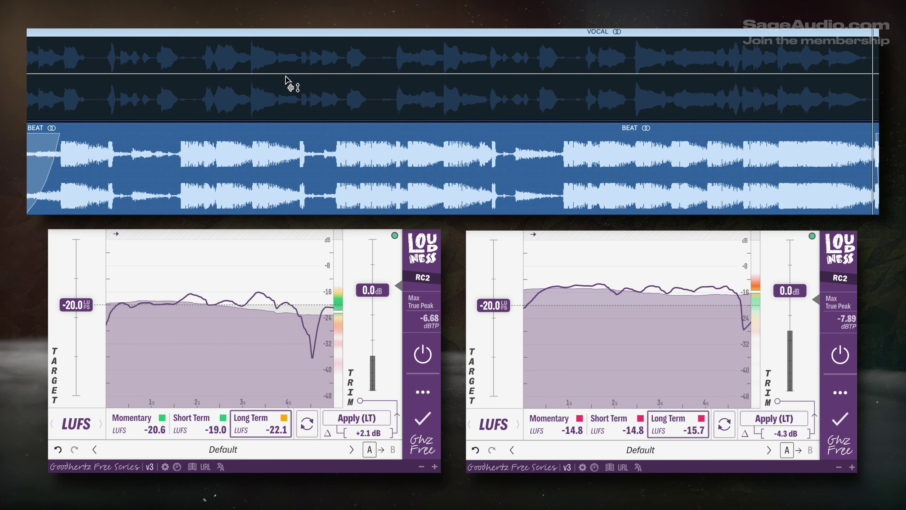
{"action": "left_click_drag", "start_coordinate": [286, 72], "coordinate": [287, 77]}
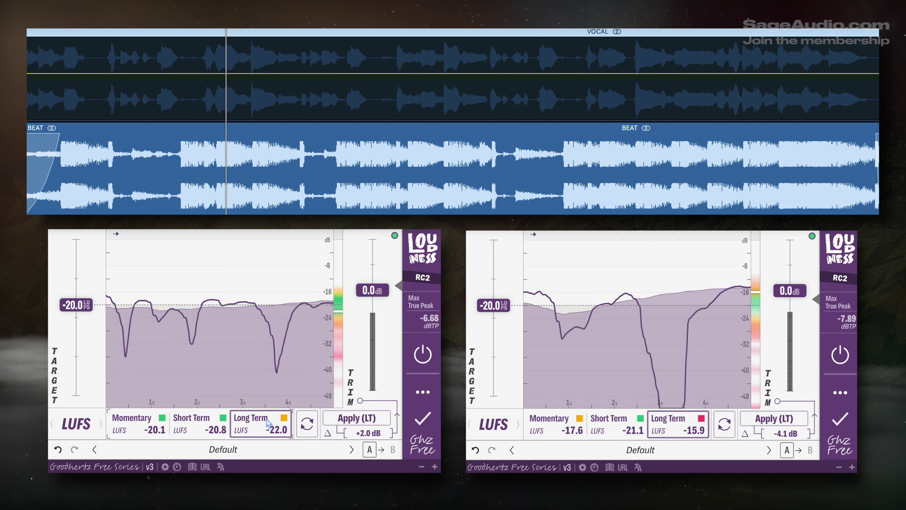
{"action": "left_click", "coordinate": [335, 196]}
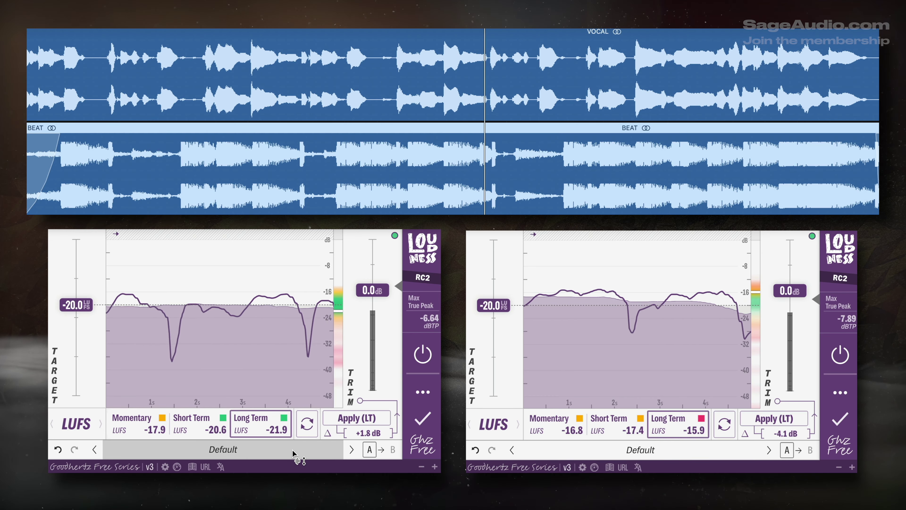
Step: Reset both loudness meters and lower the beat's level further to about -11.5 dB
{"action": "left_click", "coordinate": [307, 424]}
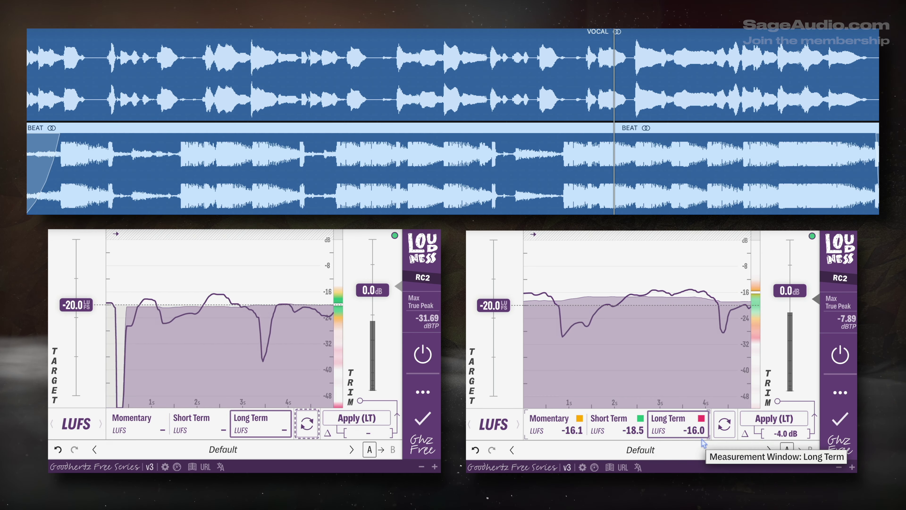
{"action": "left_click", "coordinate": [724, 429]}
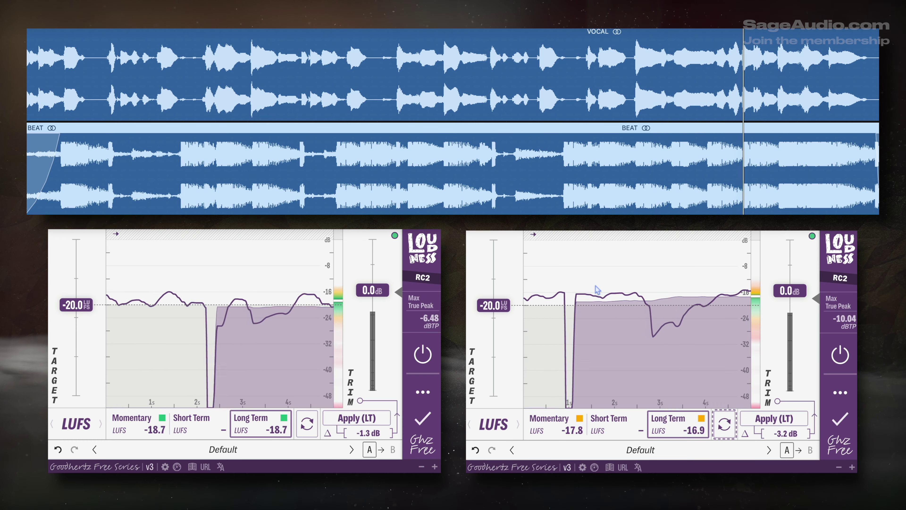
{"action": "mouse_move", "coordinate": [479, 156]}
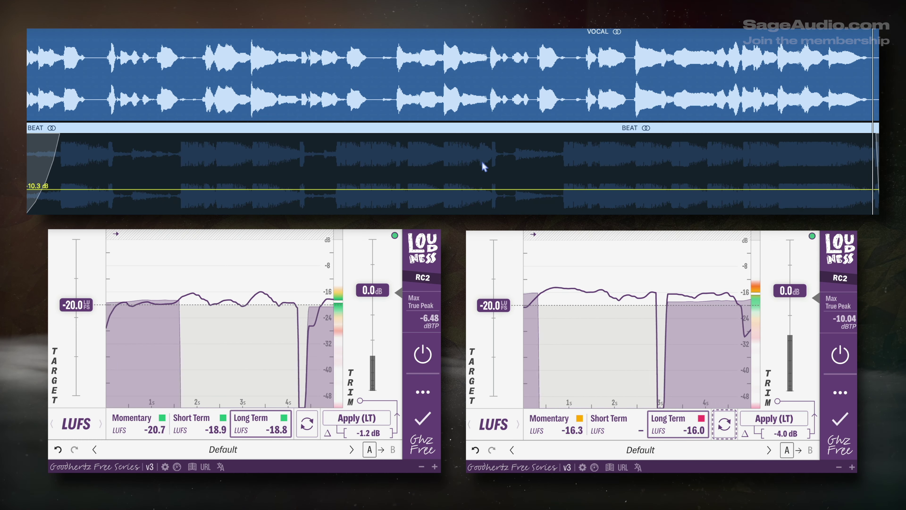
{"action": "left_click_drag", "start_coordinate": [448, 188], "coordinate": [448, 192]}
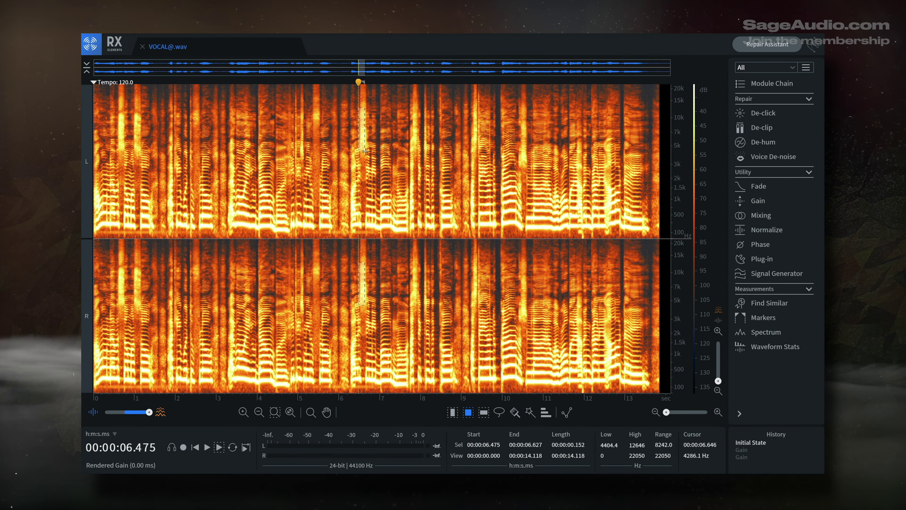
Step: Render a -3 dB Gain on the current selection, leaving the playhead at 3.594 s
{"action": "left_click", "coordinate": [758, 201]}
{"action": "left_click", "coordinate": [773, 353]}
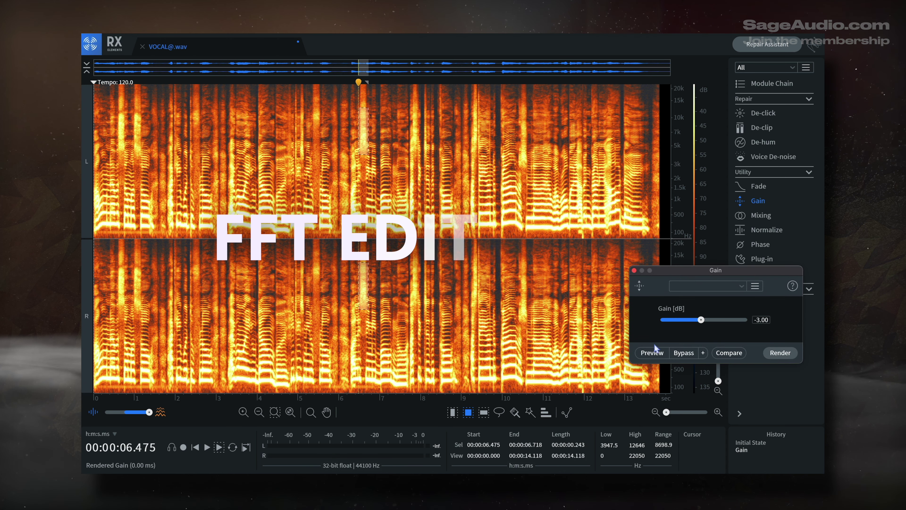
{"action": "left_click", "coordinate": [241, 209]}
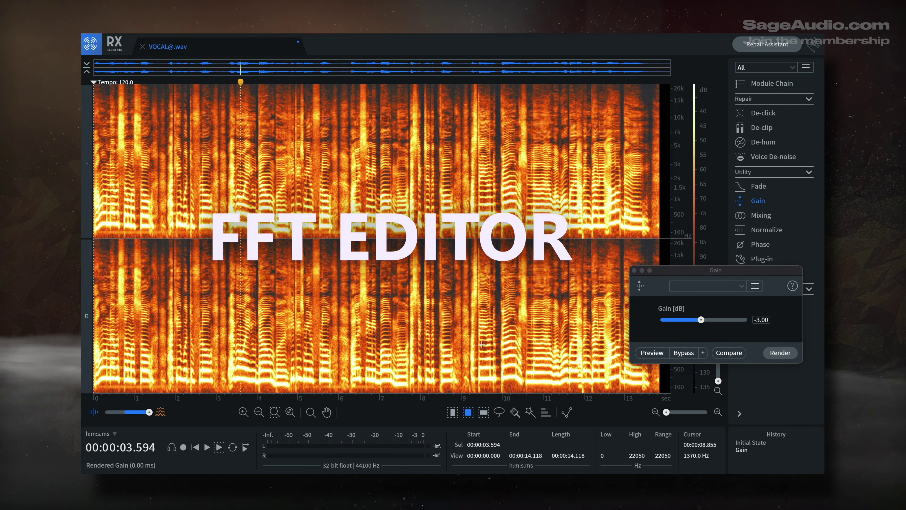
{"action": "left_click", "coordinate": [635, 271]}
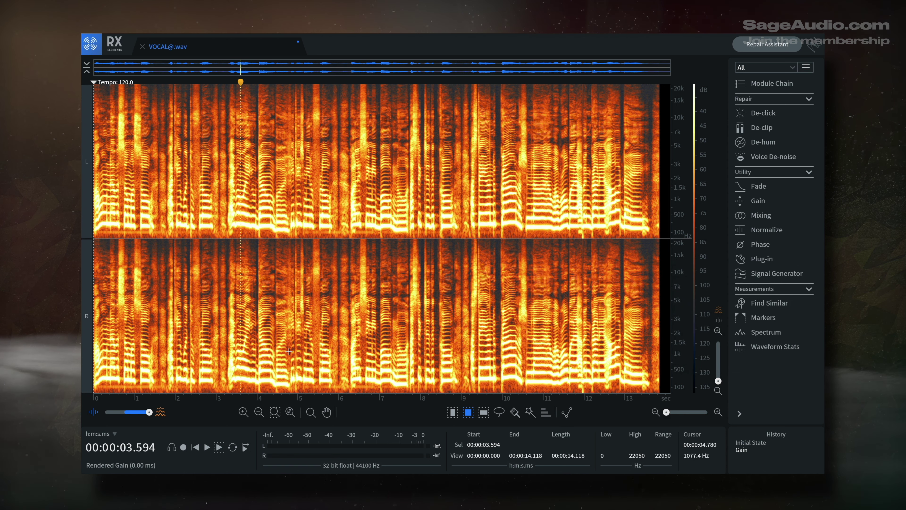
Step: Zoom in around the playhead and render a -3 dB Gain on a short selection
{"action": "left_click", "coordinate": [243, 412]}
{"action": "left_click", "coordinate": [243, 412]}
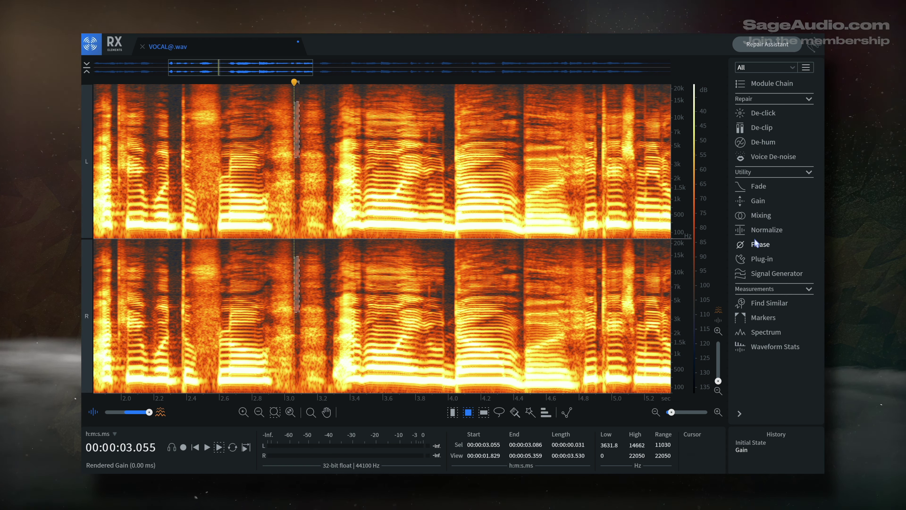
{"action": "left_click", "coordinate": [757, 202]}
{"action": "left_click", "coordinate": [780, 353]}
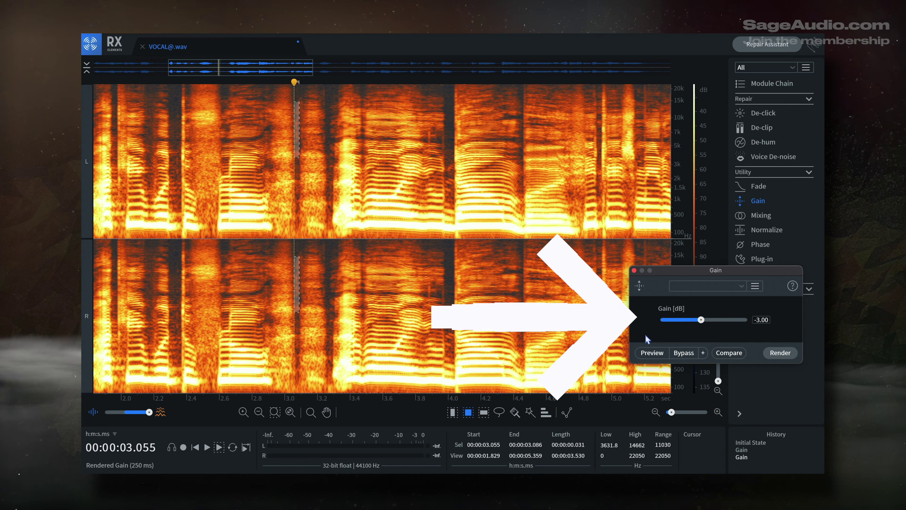
{"action": "left_click", "coordinate": [634, 270]}
{"action": "left_click", "coordinate": [361, 290]}
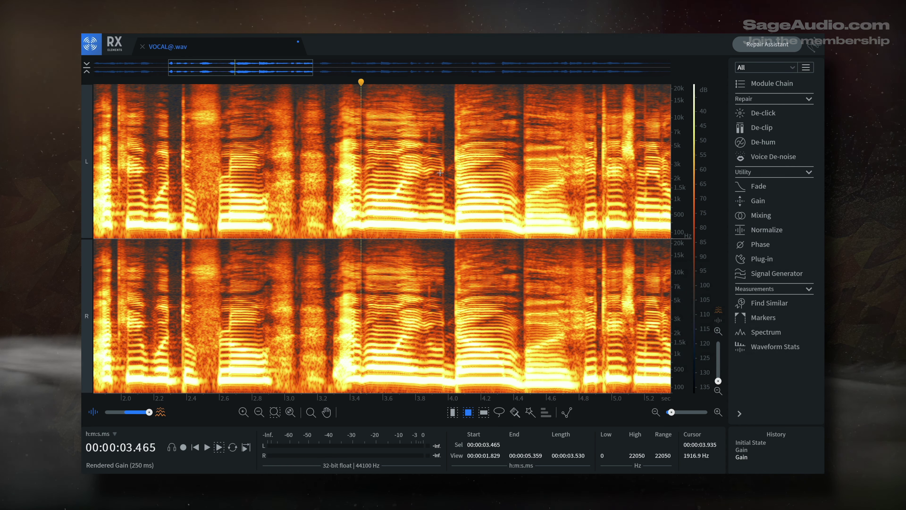
Step: Turn down a small 4–8 kHz patch near 3.87 s by 3 dB, then view the whole file
{"action": "left_click_drag", "start_coordinate": [428, 128], "coordinate": [431, 153]}
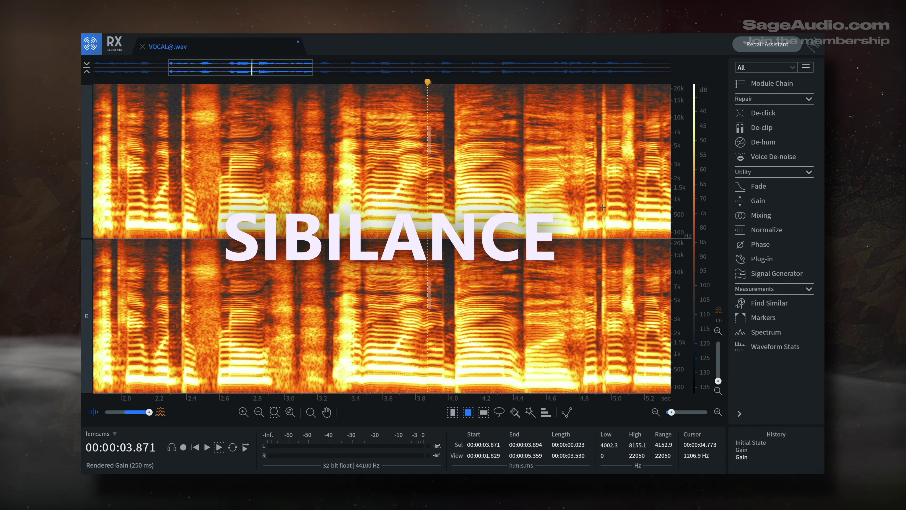
{"action": "left_click", "coordinate": [758, 201]}
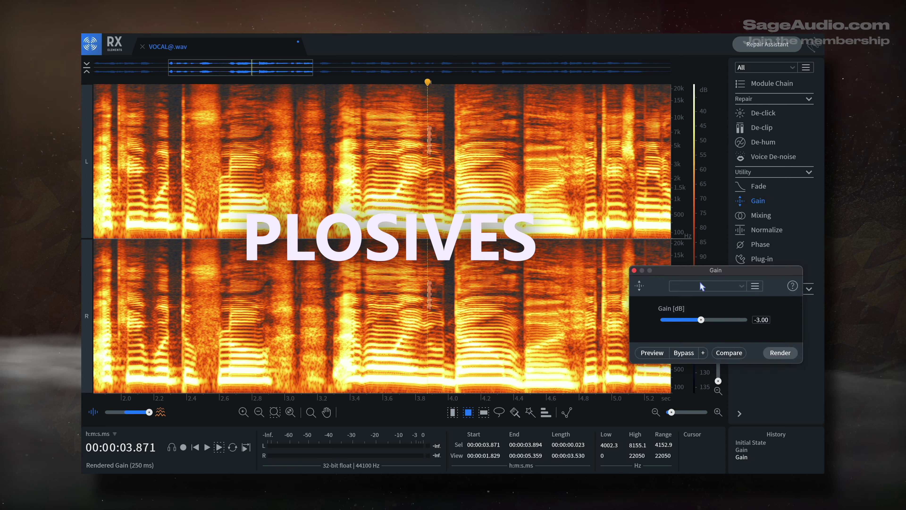
{"action": "left_click", "coordinate": [785, 357]}
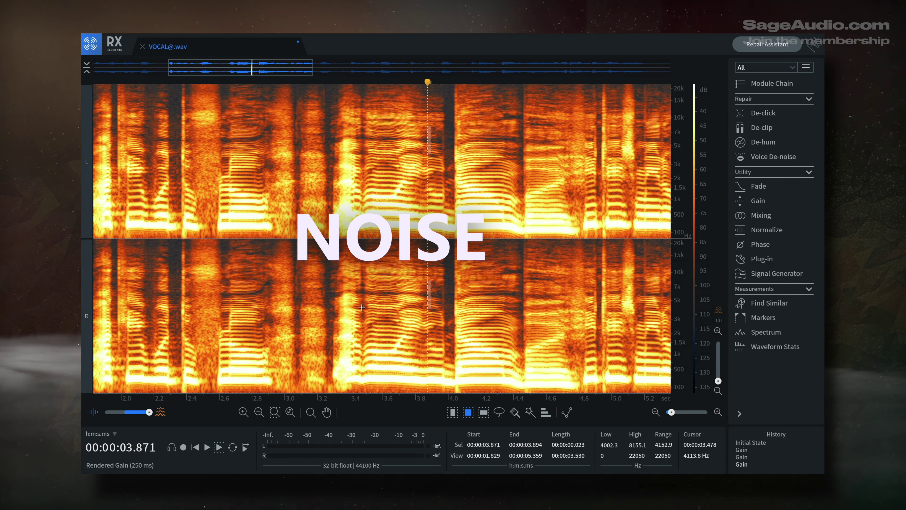
{"action": "left_click", "coordinate": [361, 308]}
{"action": "left_click", "coordinate": [259, 412]}
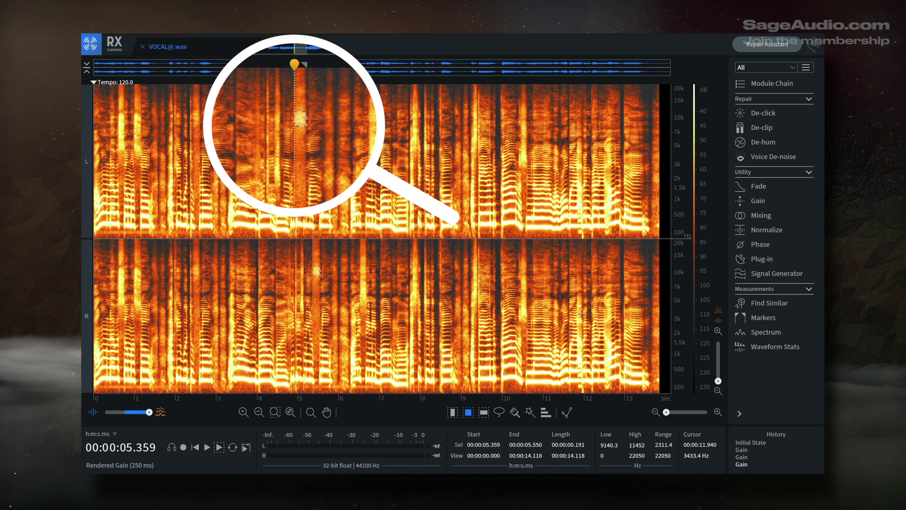
Step: Render a −3 dB Gain on the 4–8 kHz spot near 5.4 s and close the Gain window
{"action": "left_click", "coordinate": [758, 201]}
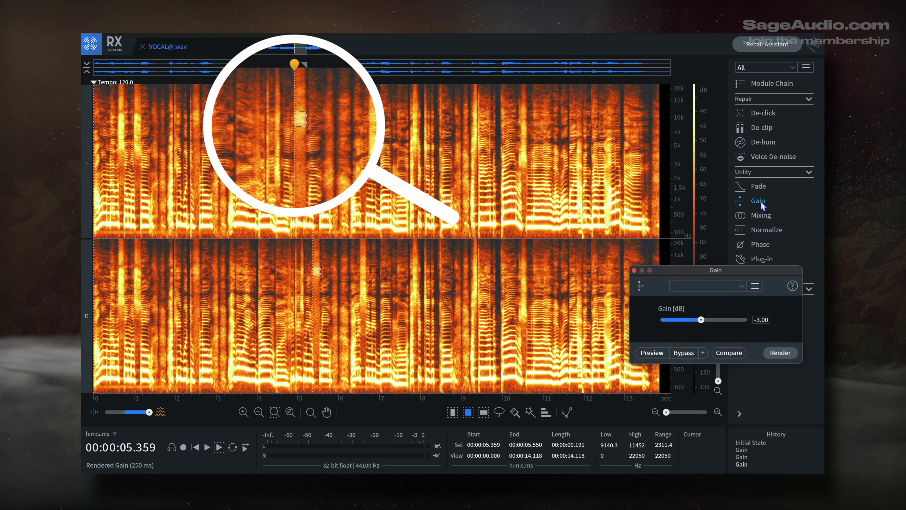
{"action": "left_click_drag", "start_coordinate": [727, 273], "coordinate": [474, 239]}
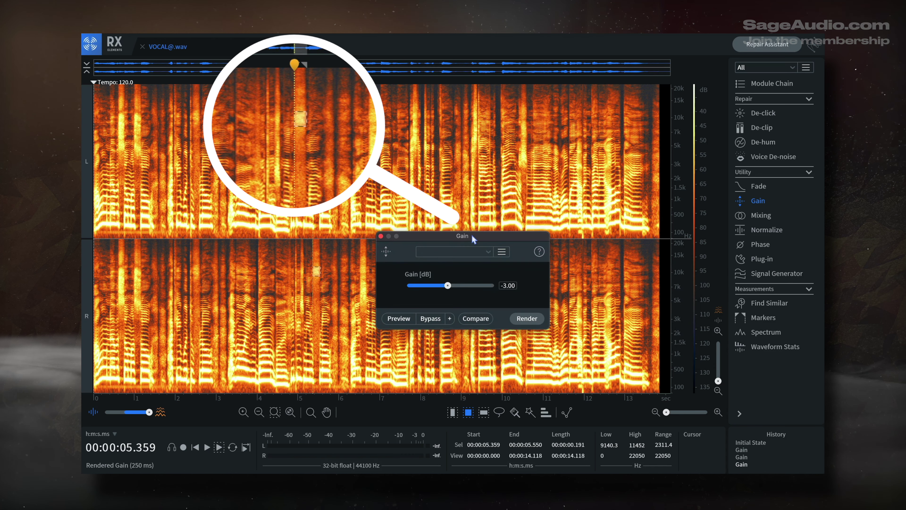
{"action": "left_click", "coordinate": [525, 319]}
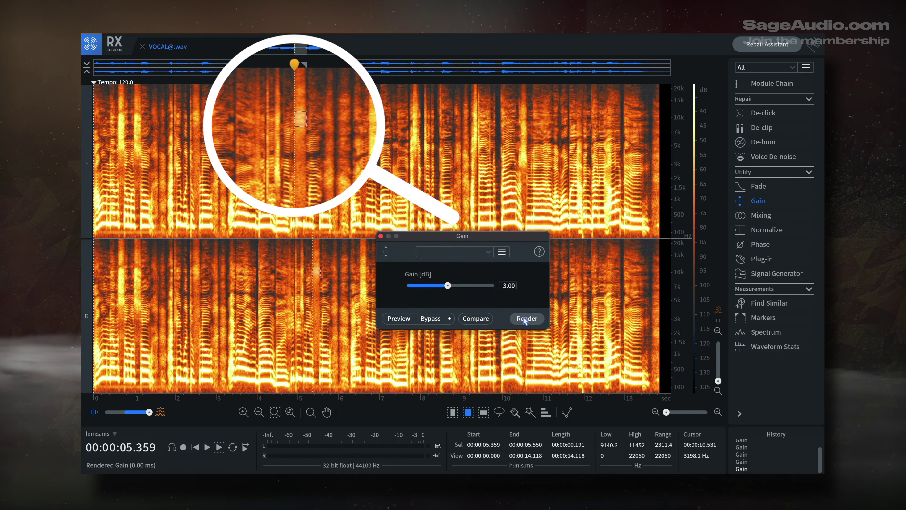
{"action": "left_click", "coordinate": [382, 236]}
{"action": "left_click", "coordinate": [319, 340]}
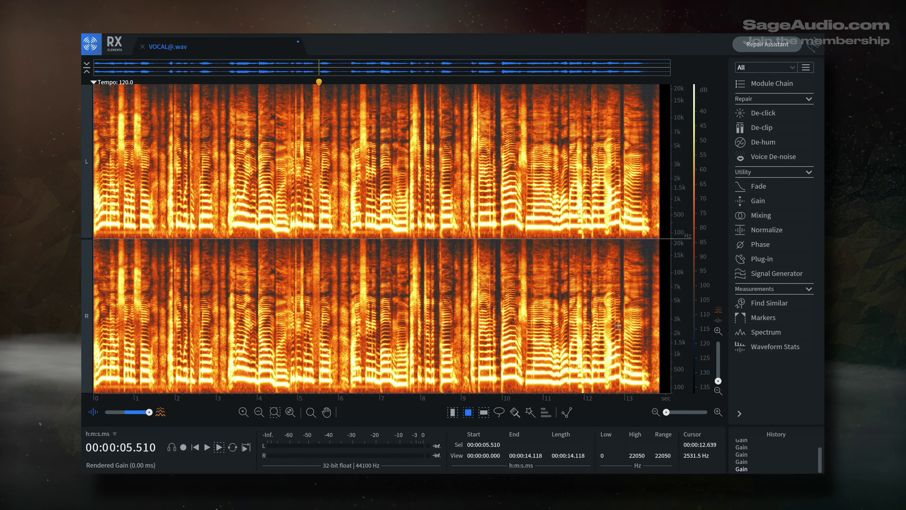
Step: Silence everything below 104 Hz across the file with −Inf Gain, then restore the full frequency view
{"action": "left_click_drag", "start_coordinate": [718, 381], "coordinate": [718, 362]}
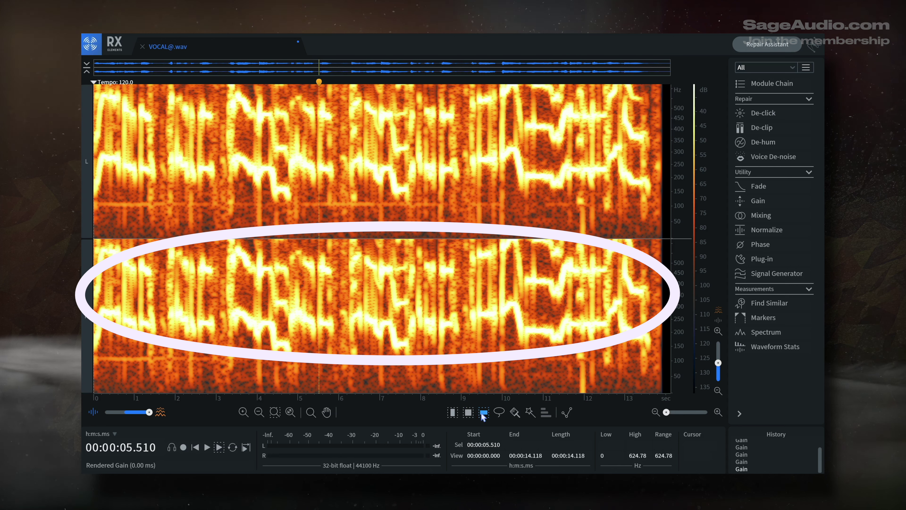
{"action": "left_click_drag", "start_coordinate": [640, 359], "coordinate": [641, 392]}
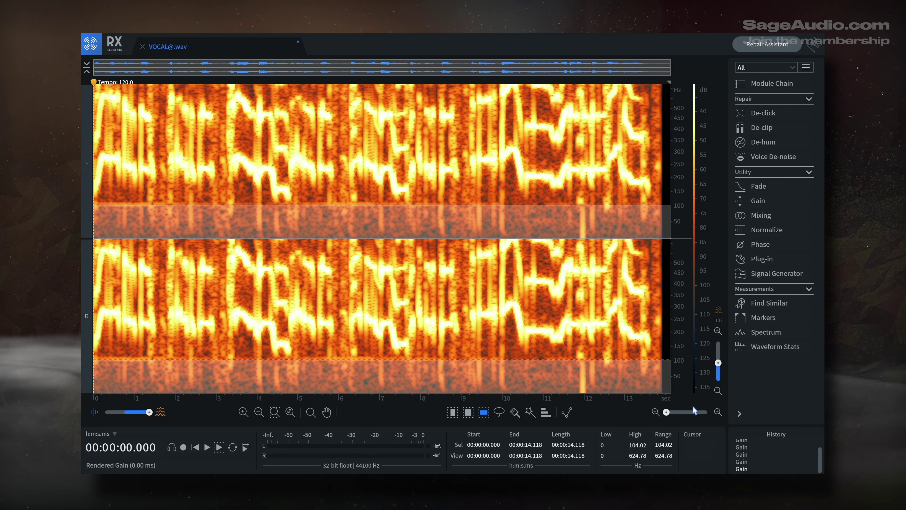
{"action": "left_click", "coordinate": [761, 202]}
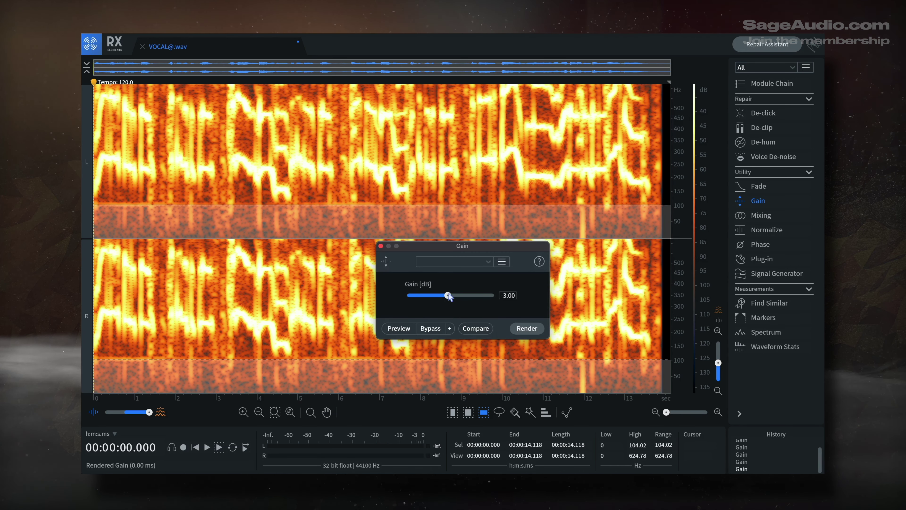
{"action": "left_click", "coordinate": [524, 327]}
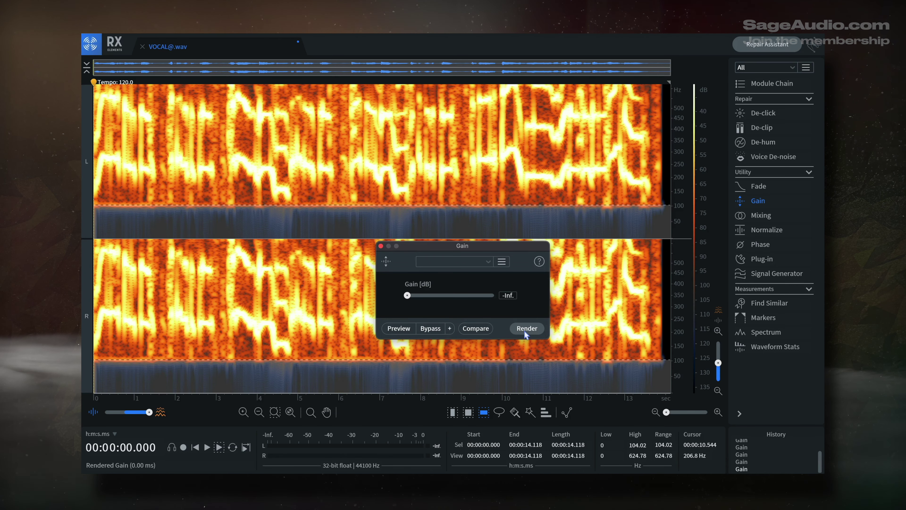
{"action": "left_click", "coordinate": [380, 246]}
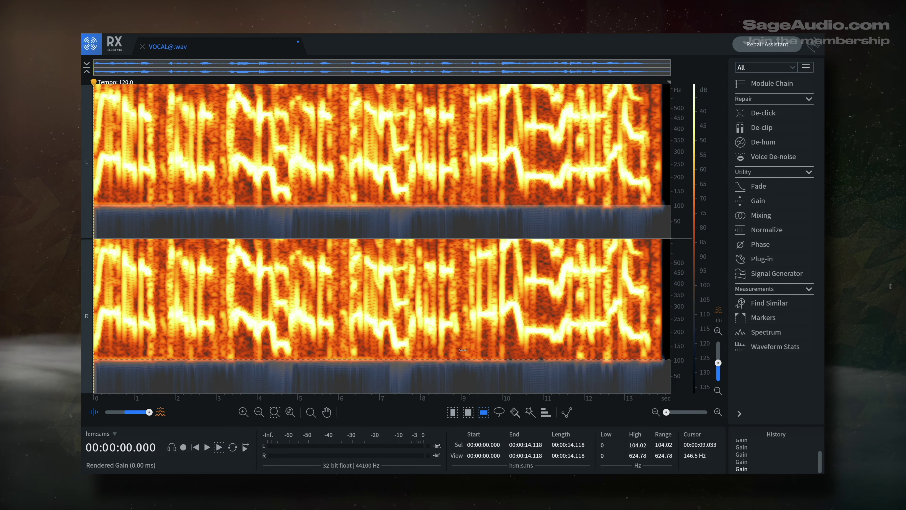
{"action": "left_click", "coordinate": [443, 379]}
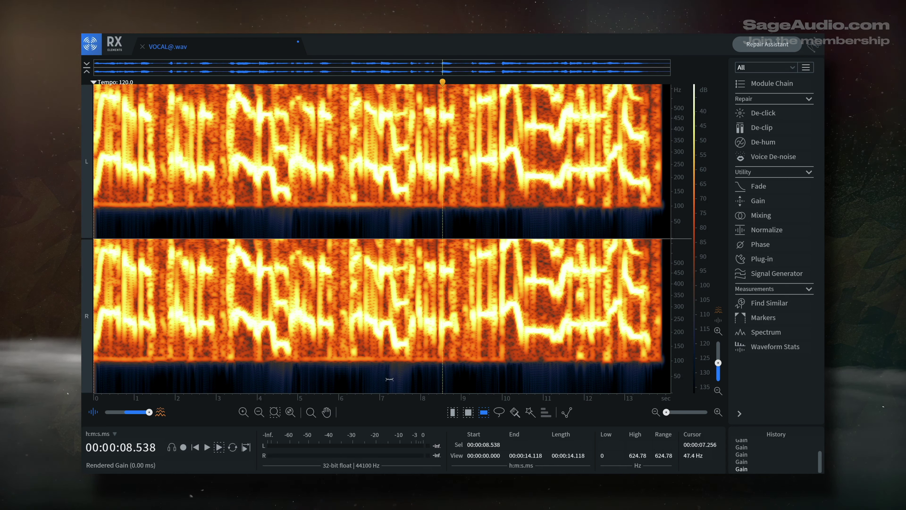
{"action": "left_click", "coordinate": [290, 412]}
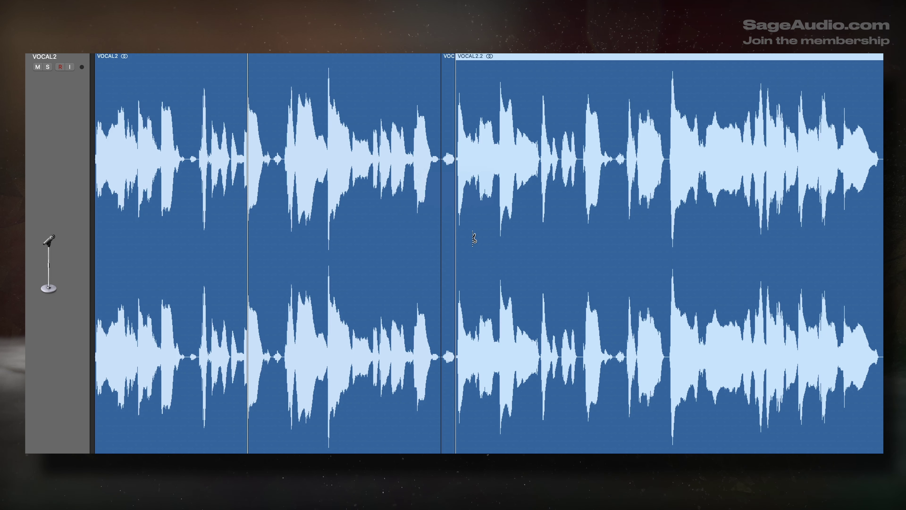
Step: Lower the vocal region's gain by 0.3 dB
{"action": "key", "text": "t"}
{"action": "left_click", "coordinate": [500, 371]}
{"action": "left_click_drag", "start_coordinate": [448, 199], "coordinate": [447, 193]}
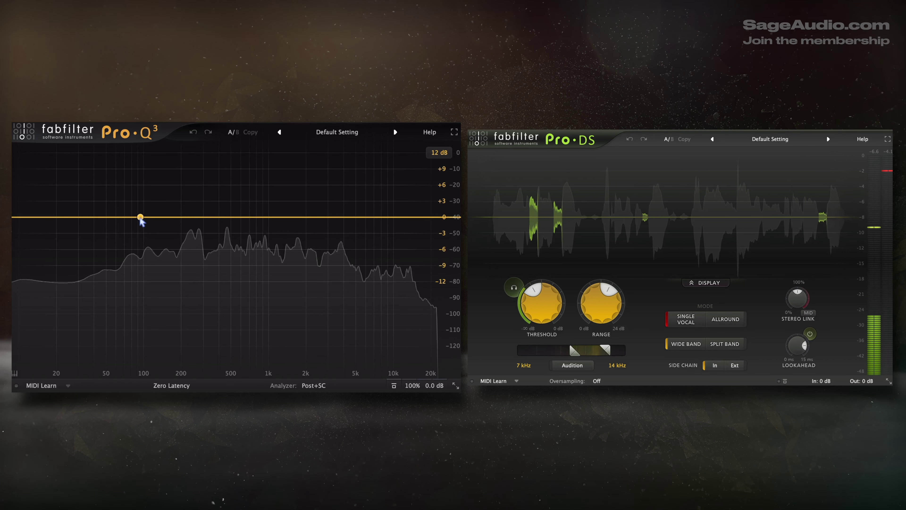
Step: Add a 12 dB/oct low cut band near 94 Hz and raise it to about 127 Hz
{"action": "left_click", "coordinate": [140, 217]}
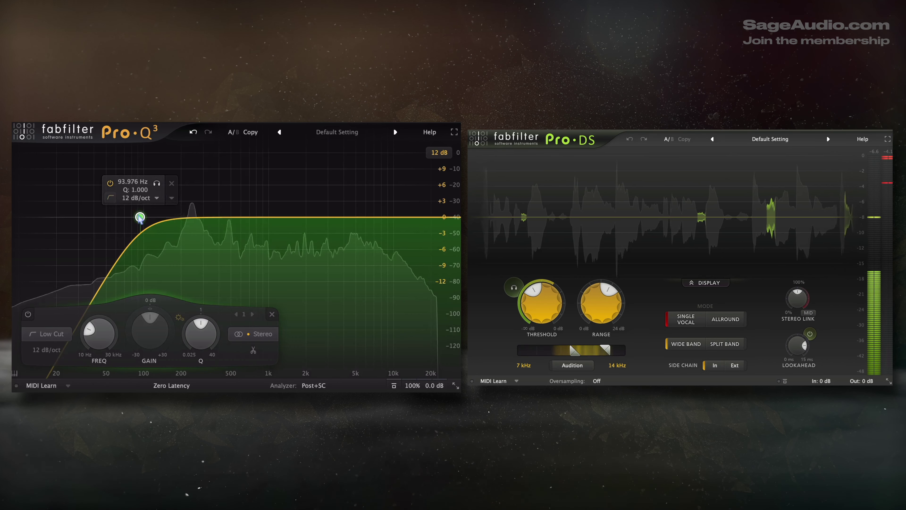
{"action": "left_click_drag", "start_coordinate": [140, 217], "coordinate": [156, 214]}
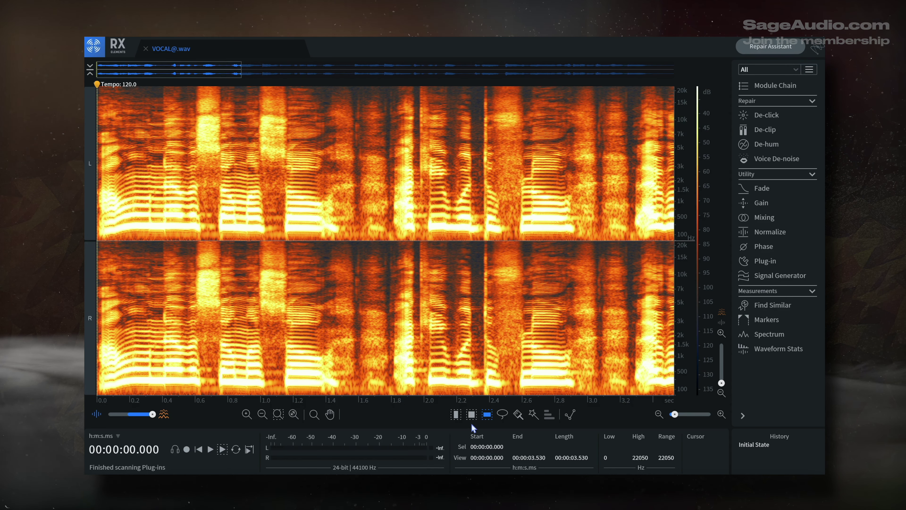
Step: Render a −3 dB Gain on the high-frequency click at 1.572–1.600 s and close the window
{"action": "left_click_drag", "start_coordinate": [354, 257], "coordinate": [358, 290]}
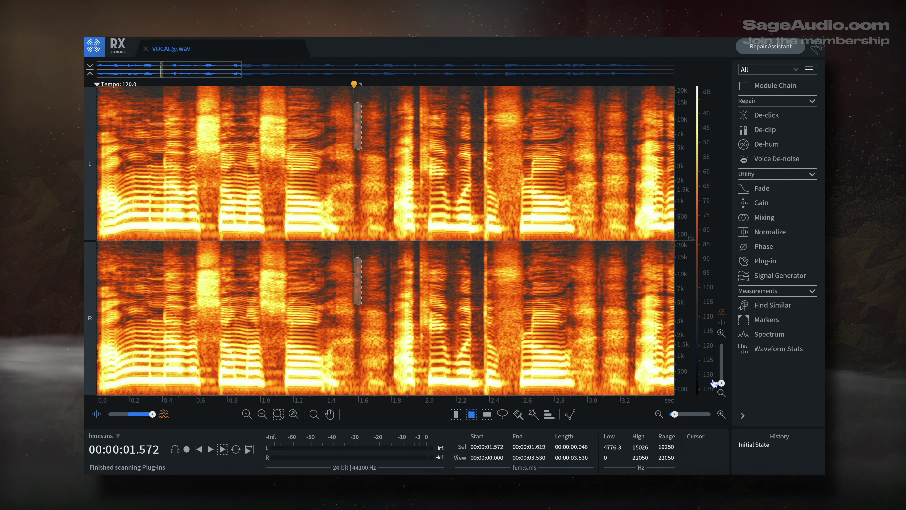
{"action": "left_click", "coordinate": [760, 203]}
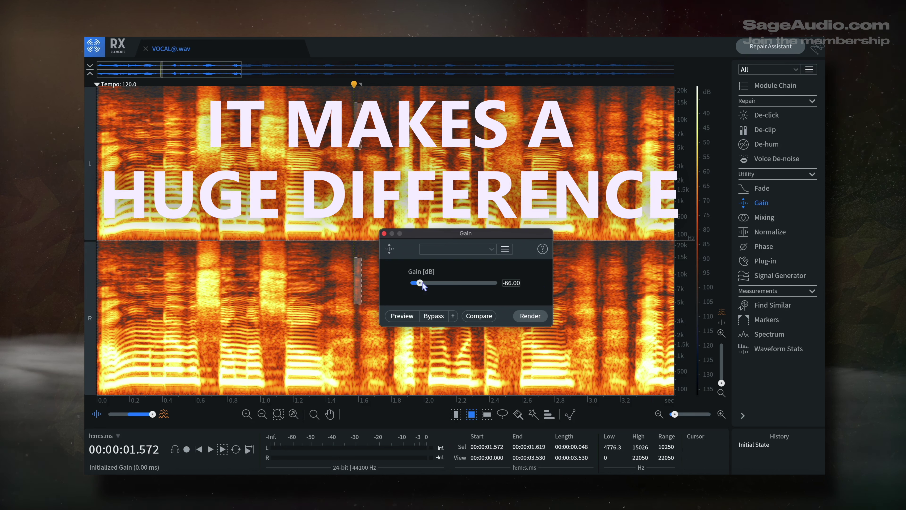
{"action": "left_click_drag", "start_coordinate": [424, 284], "coordinate": [452, 283]}
{"action": "left_click", "coordinate": [527, 316]}
{"action": "left_click", "coordinate": [384, 234]}
{"action": "left_click", "coordinate": [412, 316]}
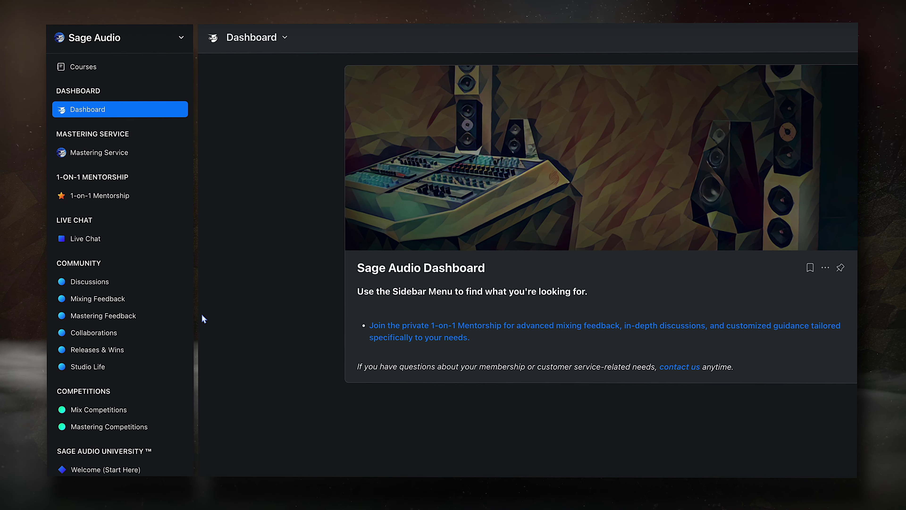
Step: Open the Mastering Service page, scroll down it, and type 'eed Fee'
{"action": "left_click", "coordinate": [175, 156]}
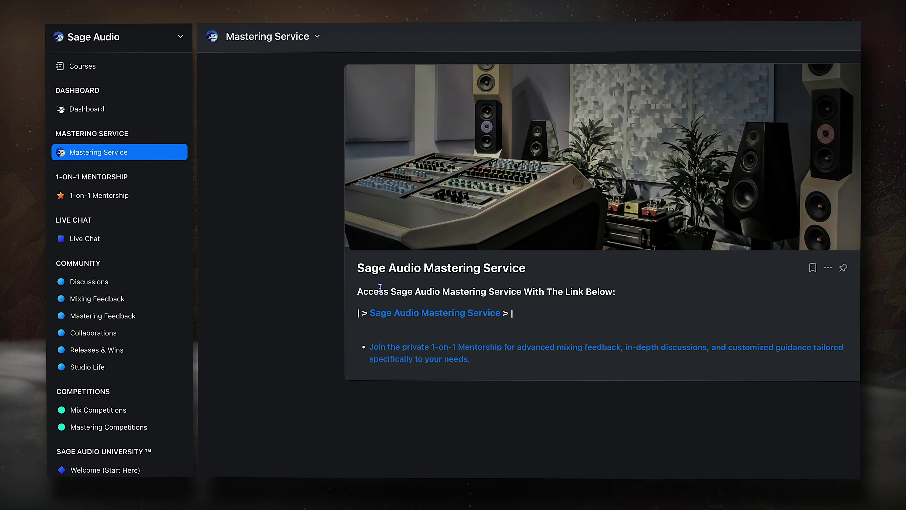
{"action": "scroll", "coordinate": [150, 348], "scroll_direction": "down", "scroll_amount": 5}
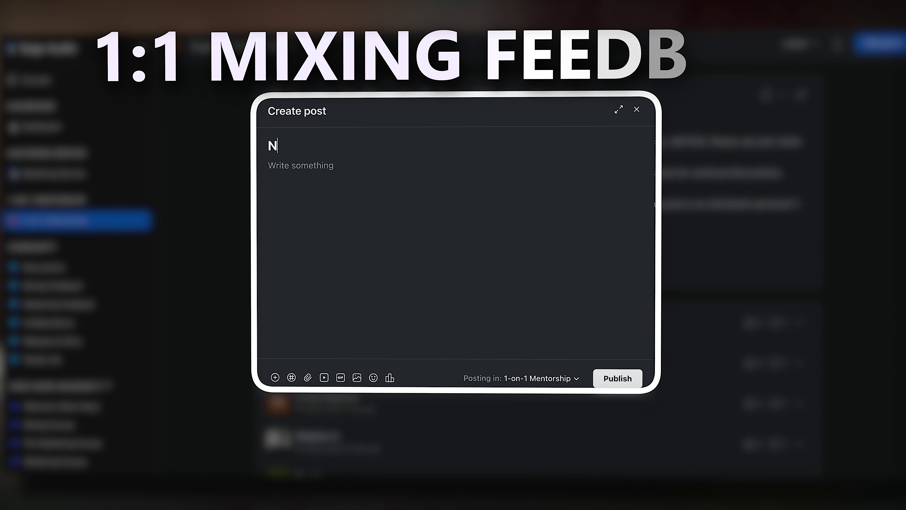
{"action": "type", "text": "eed F"}
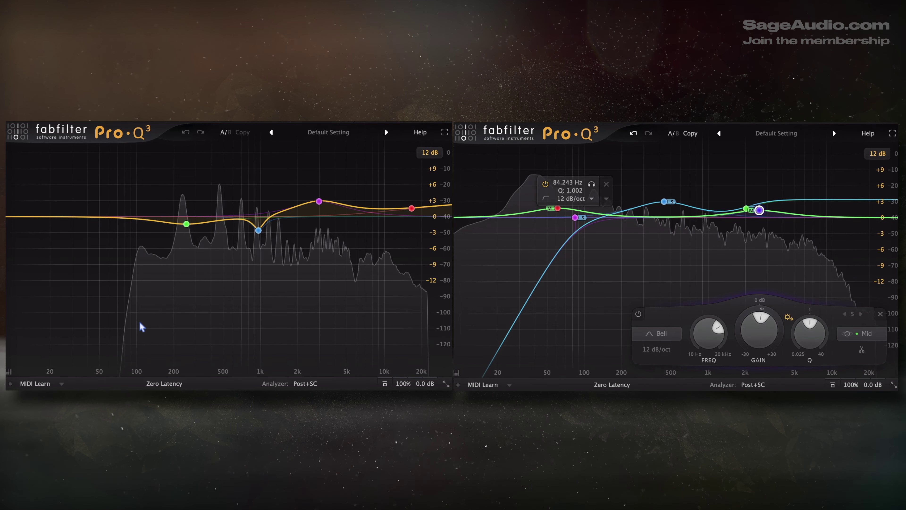
Step: Deepen the beat's 250 Hz cut, add a vocal bell near 217 Hz, and reduce the 3 kHz boost to +2.3 dB
{"action": "left_click_drag", "start_coordinate": [186, 223], "coordinate": [188, 229]}
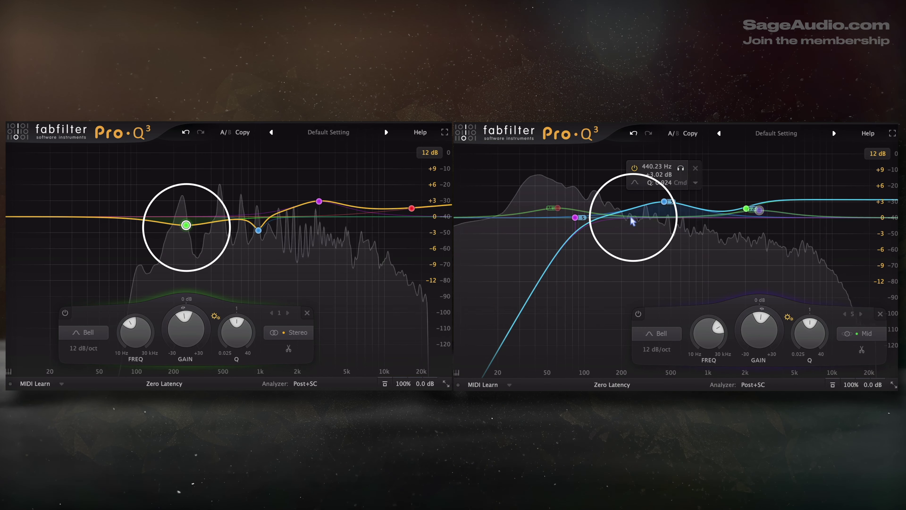
{"action": "double_click", "coordinate": [628, 224]}
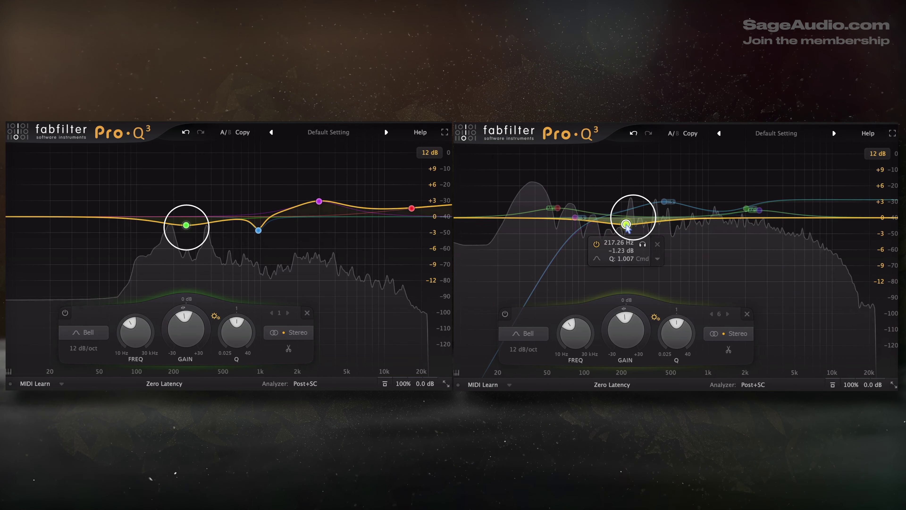
{"action": "left_click_drag", "start_coordinate": [627, 227], "coordinate": [636, 229]}
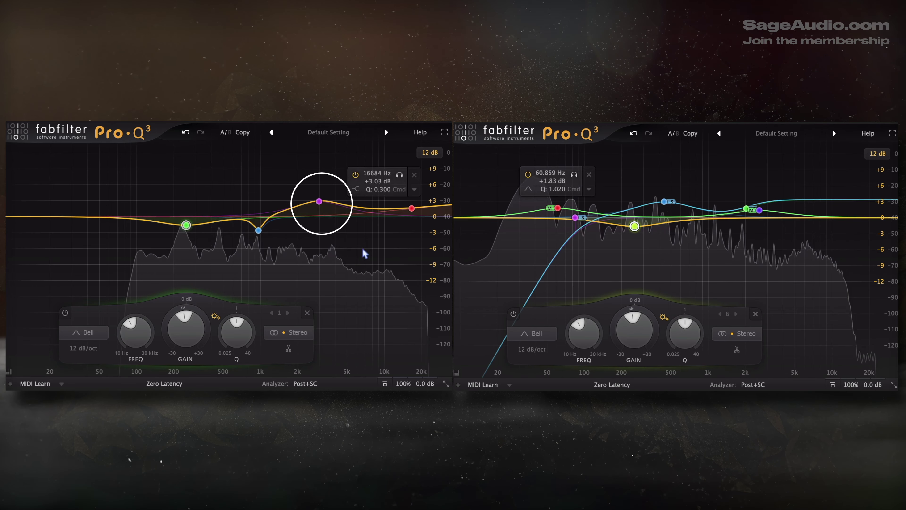
{"action": "left_click", "coordinate": [319, 201]}
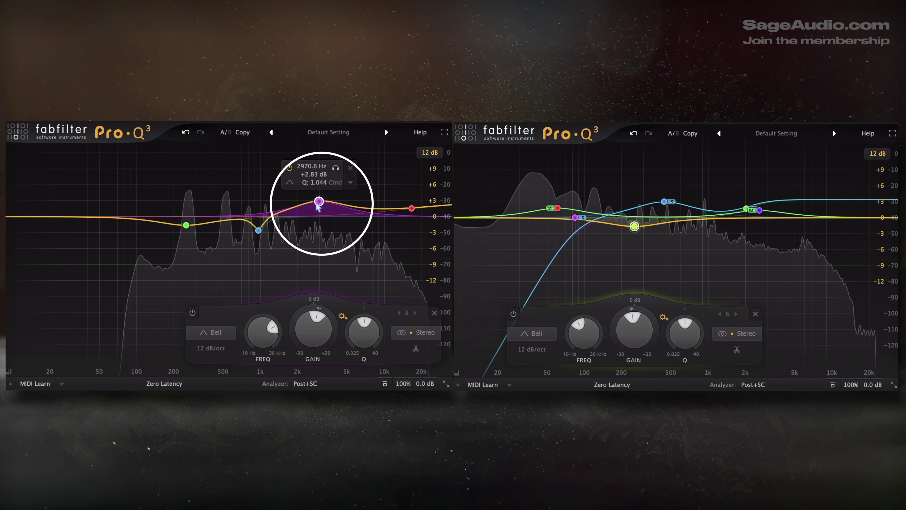
{"action": "left_click_drag", "start_coordinate": [320, 202], "coordinate": [319, 201]}
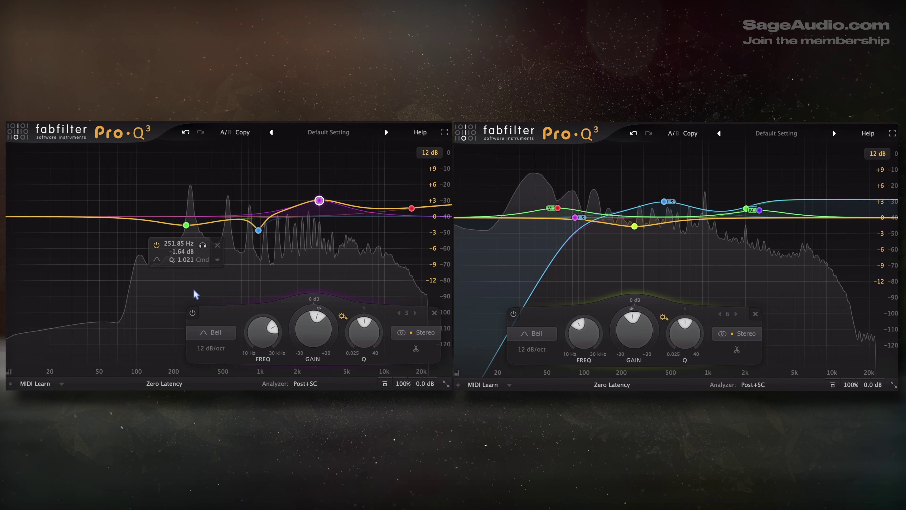
Step: Make band 2's cut near 960 Hz shallower at −2.48 dB and solo the right EQ's low-cut band
{"action": "left_click", "coordinate": [258, 230]}
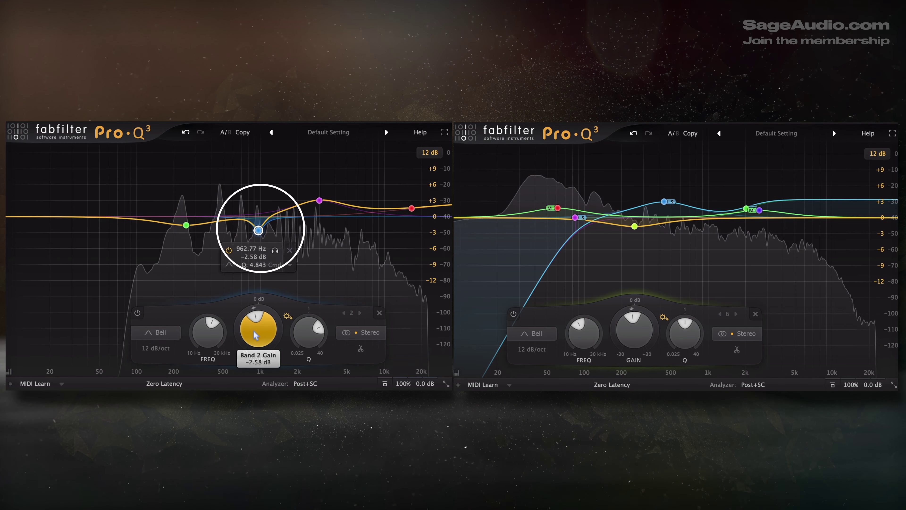
{"action": "left_click_drag", "start_coordinate": [253, 336], "coordinate": [208, 343]}
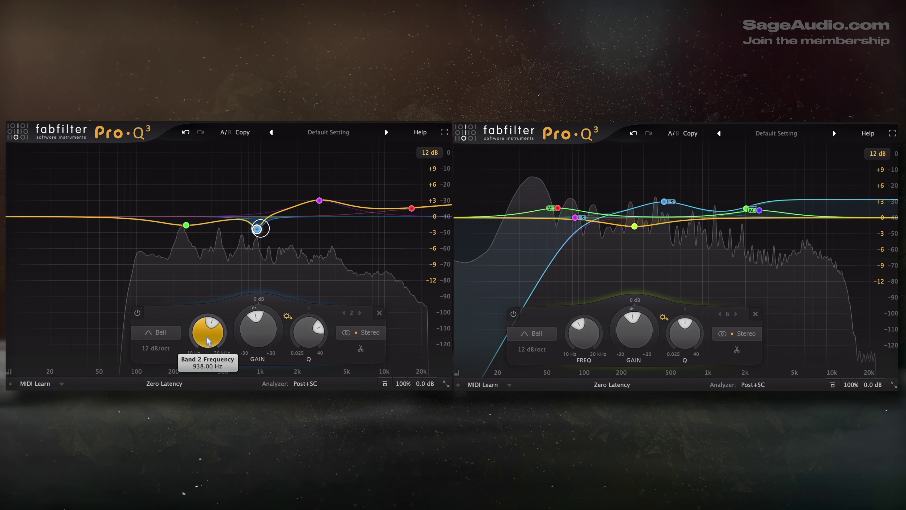
{"action": "mouse_move", "coordinate": [271, 258]}
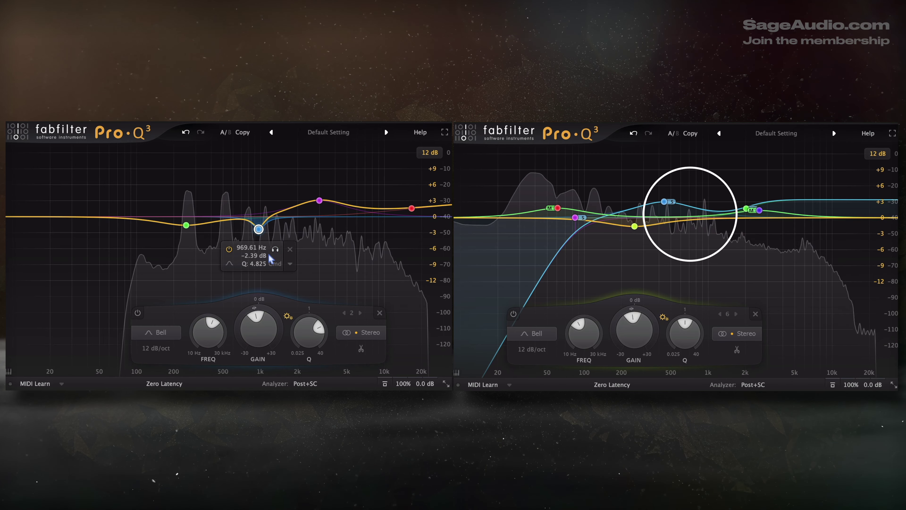
{"action": "left_click", "coordinate": [664, 202]}
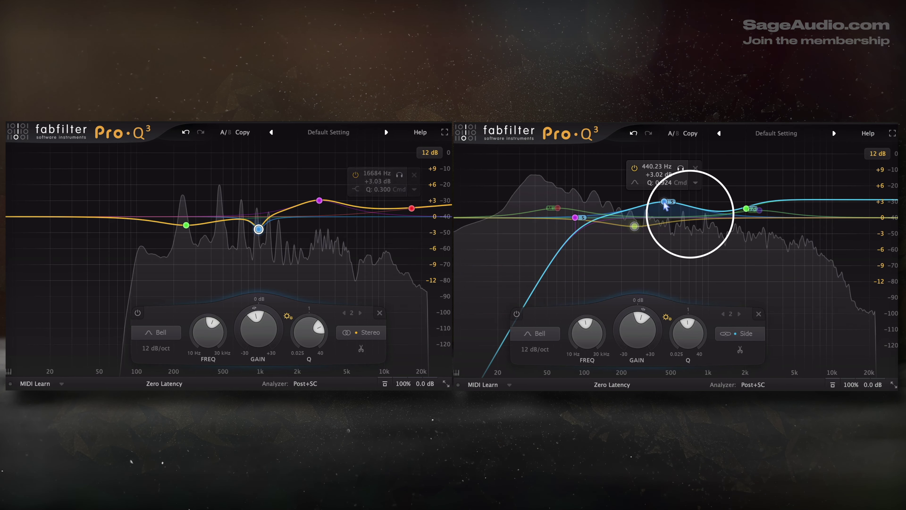
{"action": "mouse_move", "coordinate": [625, 247]}
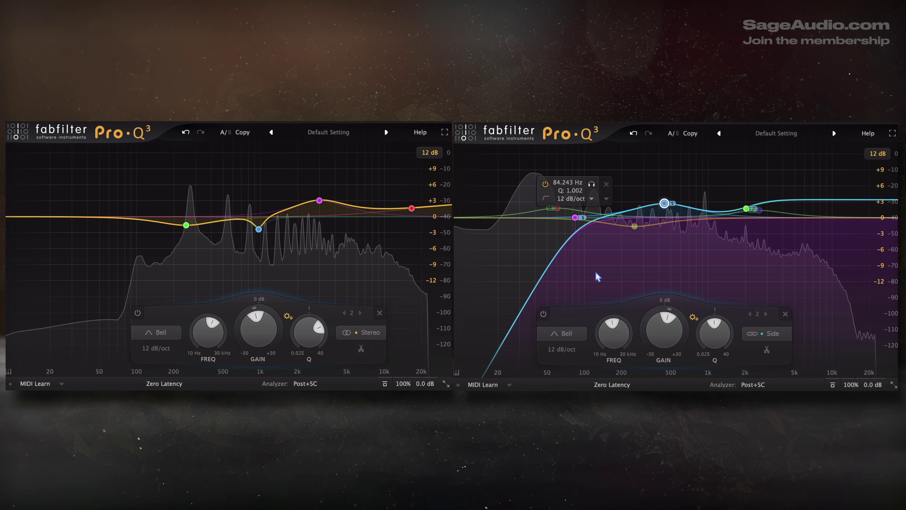
{"action": "left_click", "coordinate": [575, 217]}
{"action": "left_click", "coordinate": [589, 184]}
Step: Settle the soloed low cut at about 80 Hz and tune the side bell to about 424 Hz
{"action": "mouse_move", "coordinate": [590, 186]}
{"action": "left_mouse_down"}
{"action": "mouse_move", "coordinate": [576, 187]}
{"action": "mouse_move", "coordinate": [590, 188]}
{"action": "left_mouse_up"}
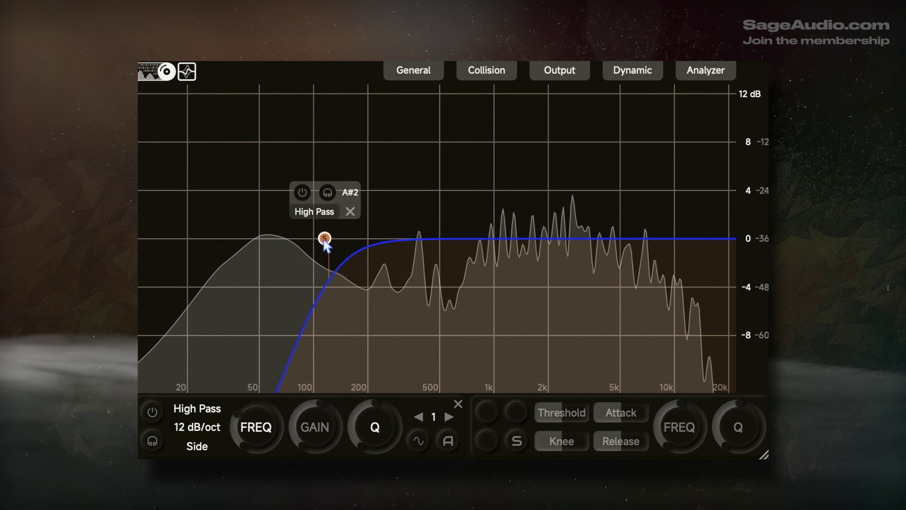
{"action": "left_click_drag", "start_coordinate": [324, 239], "coordinate": [268, 243]}
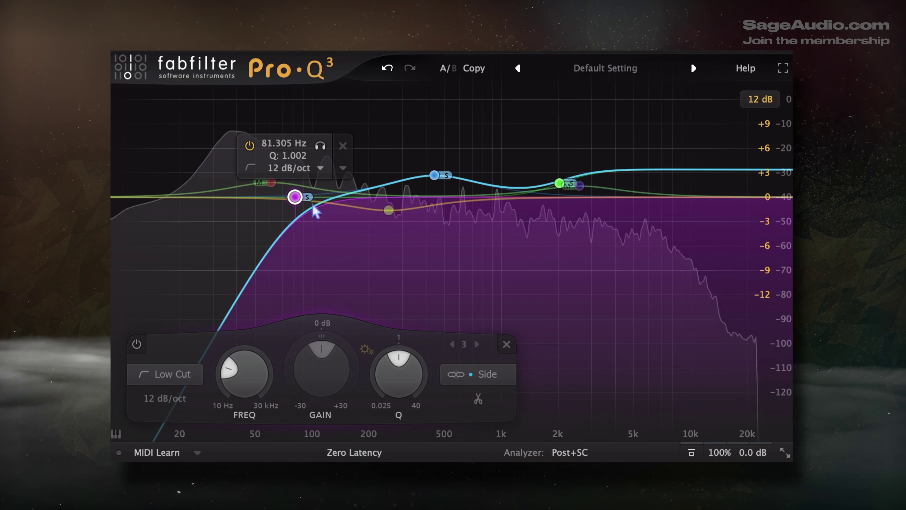
{"action": "left_click_drag", "start_coordinate": [294, 201], "coordinate": [293, 200]}
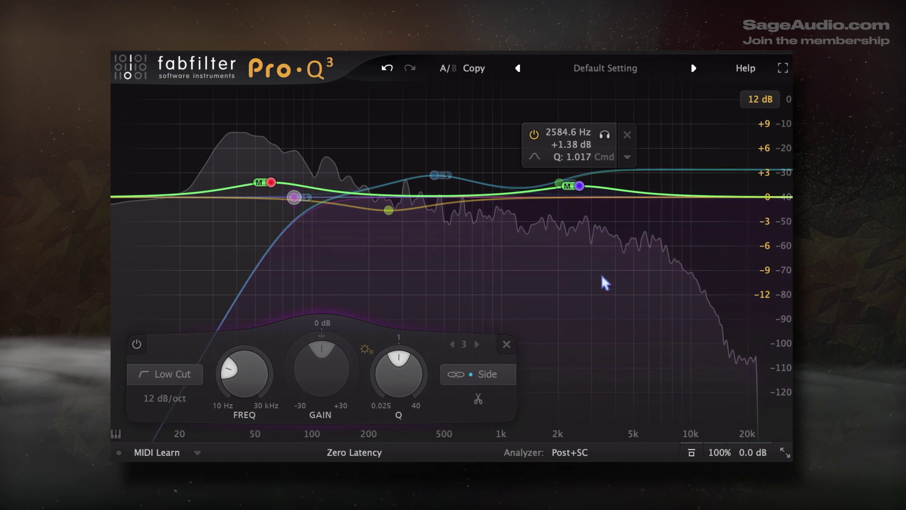
{"action": "left_click_drag", "start_coordinate": [434, 175], "coordinate": [431, 181]}
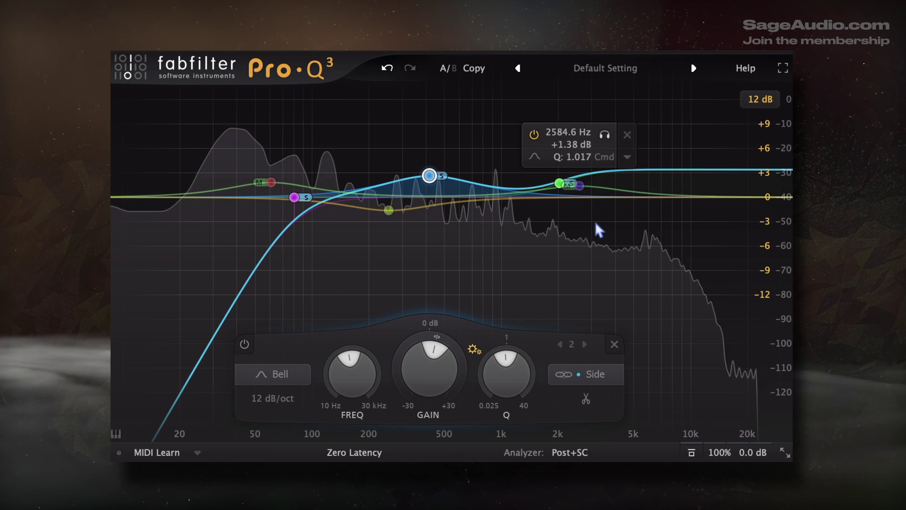
Step: Set the high shelf to +3.4 dB near 1.9 kHz, the red band to 51 Hz, purple to 2465 Hz, and boost the side bell
{"action": "left_click", "coordinate": [559, 181]}
{"action": "left_click_drag", "start_coordinate": [560, 181], "coordinate": [558, 183]}
{"action": "left_click_drag", "start_coordinate": [580, 134], "coordinate": [576, 135]}
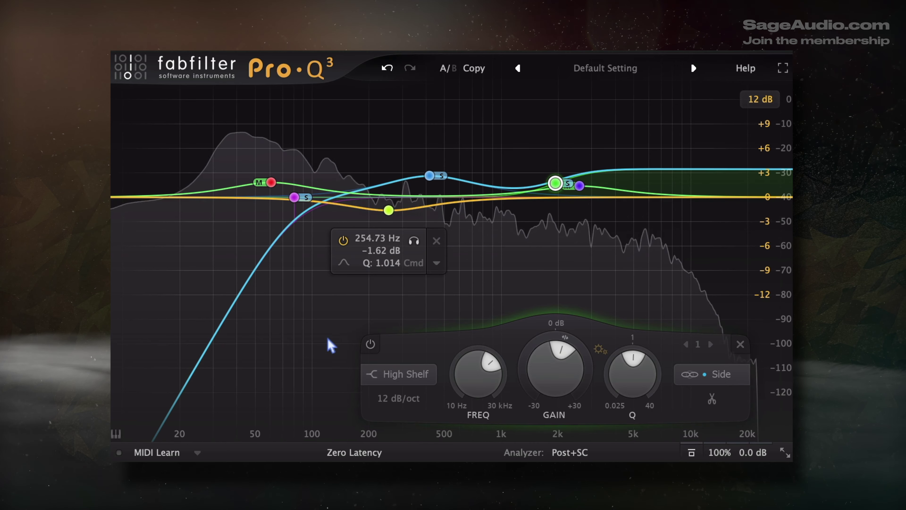
{"action": "left_click_drag", "start_coordinate": [296, 131], "coordinate": [282, 136]}
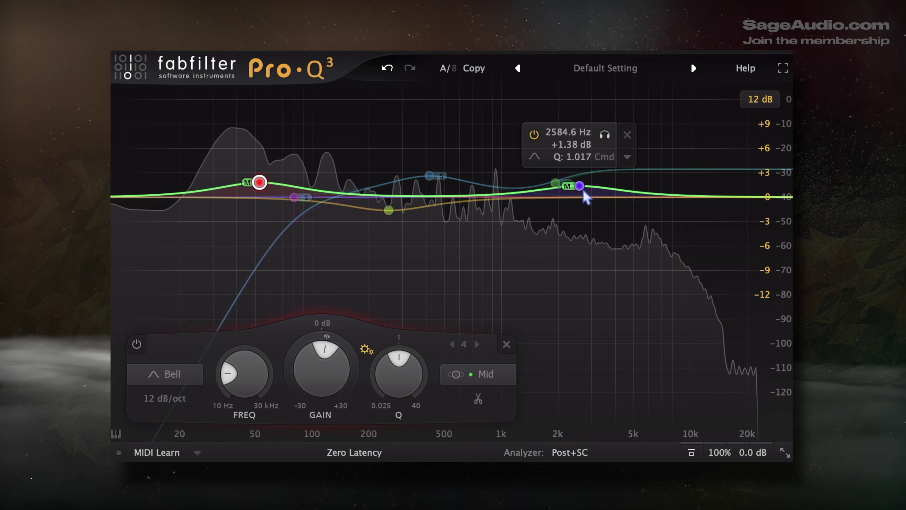
{"action": "left_click", "coordinate": [579, 186]}
{"action": "left_click_drag", "start_coordinate": [603, 135], "coordinate": [601, 137]}
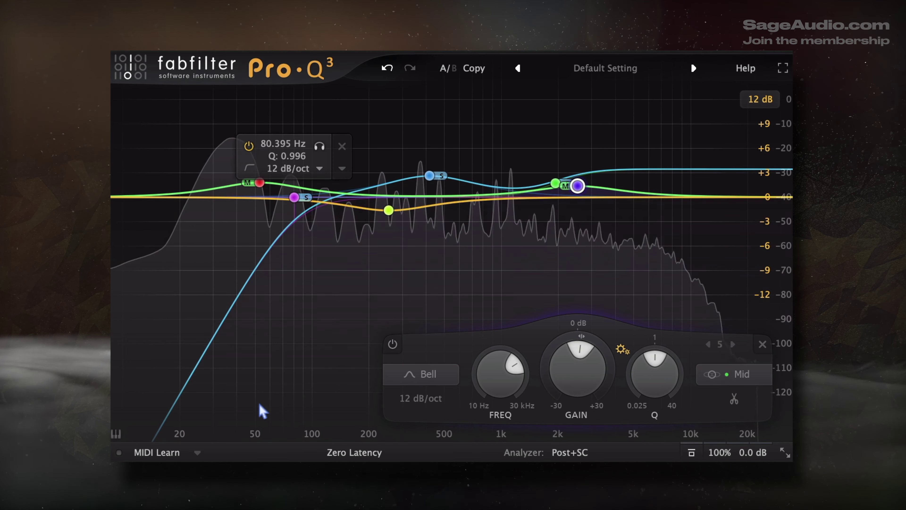
{"action": "mouse_move", "coordinate": [430, 176]}
{"action": "left_mouse_down"}
{"action": "mouse_move", "coordinate": [429, 116]}
{"action": "mouse_move", "coordinate": [427, 178]}
{"action": "left_mouse_up"}
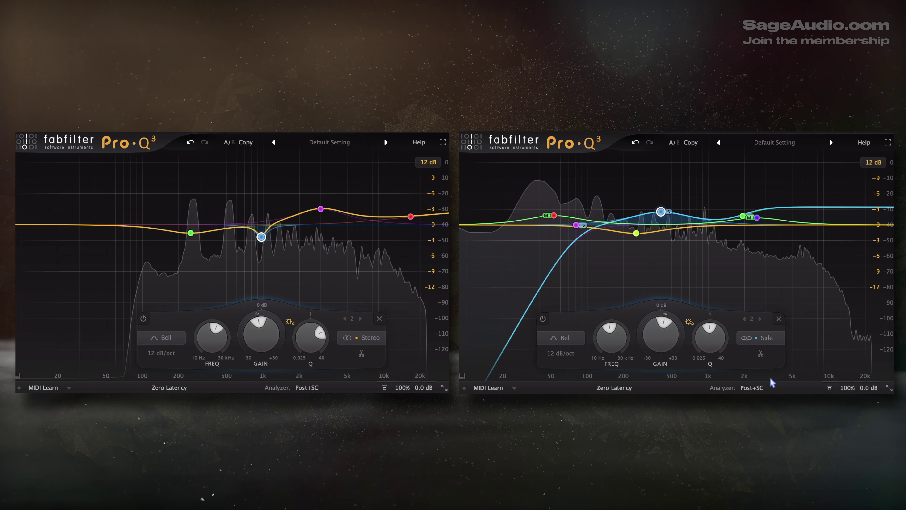
Step: Re-enable both Pro-Q 3 instances and raise the left EQ's output gain to +0.2 dB
{"action": "mouse_move", "coordinate": [633, 276]}
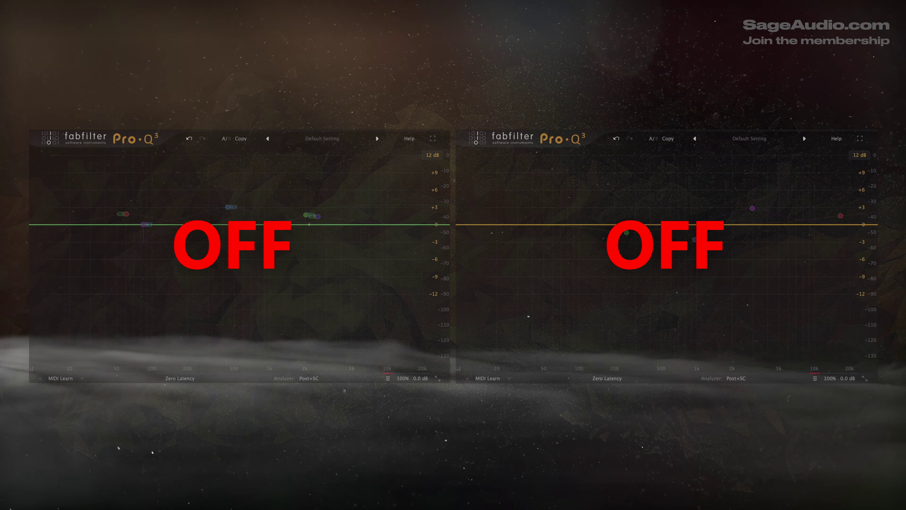
{"action": "left_click", "coordinate": [388, 378]}
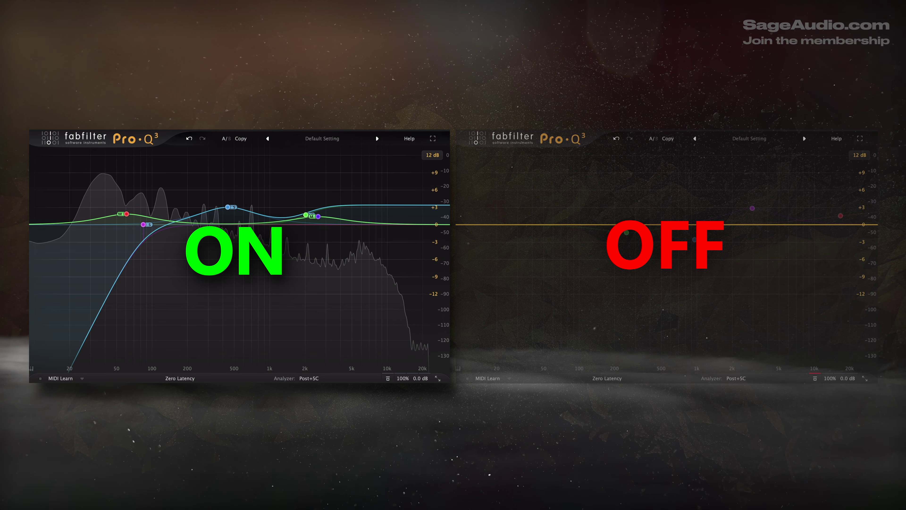
{"action": "left_click", "coordinate": [816, 378]}
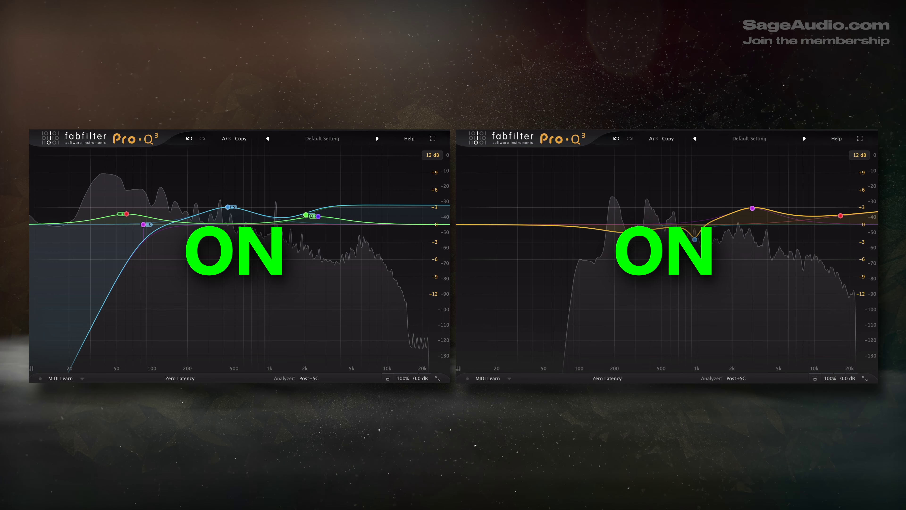
{"action": "mouse_move", "coordinate": [838, 343]}
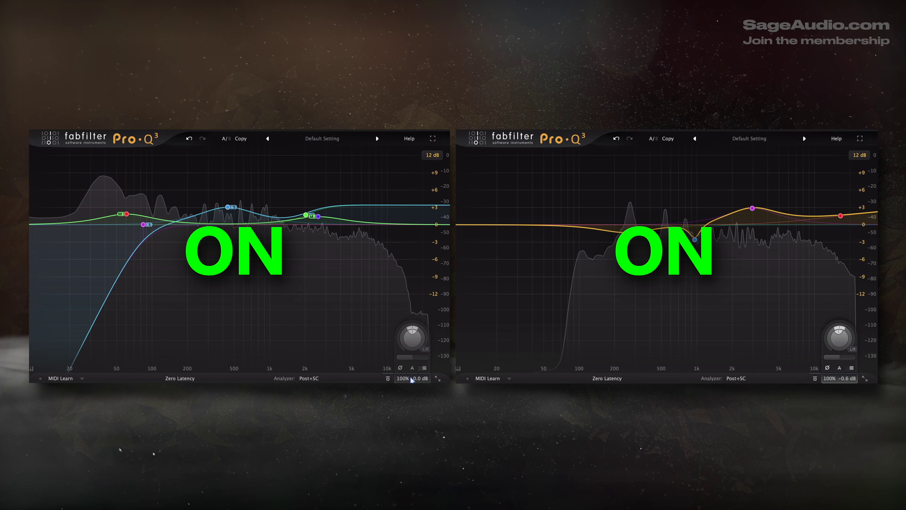
{"action": "left_click_drag", "start_coordinate": [413, 342], "coordinate": [414, 339]}
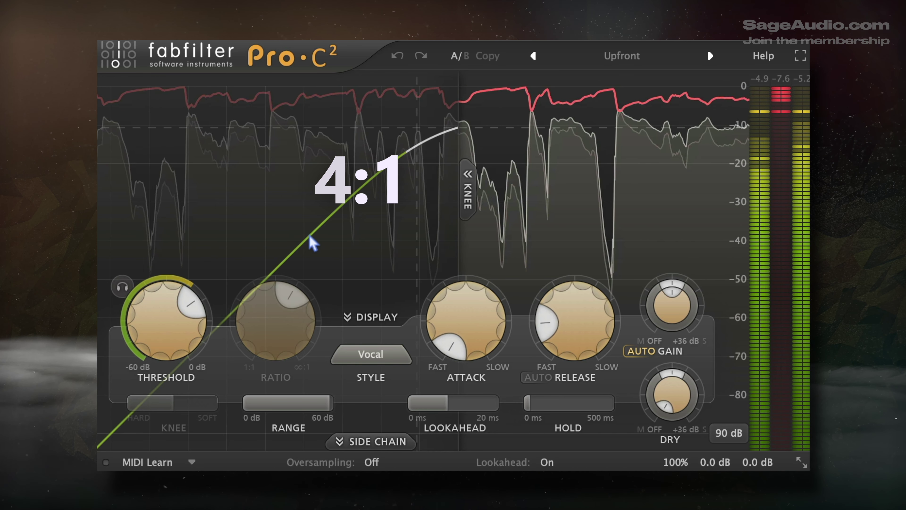
Step: Check Pro-C 2's release (about 51 ms) and set its lookahead to about 2 ms
{"action": "left_click", "coordinate": [467, 323]}
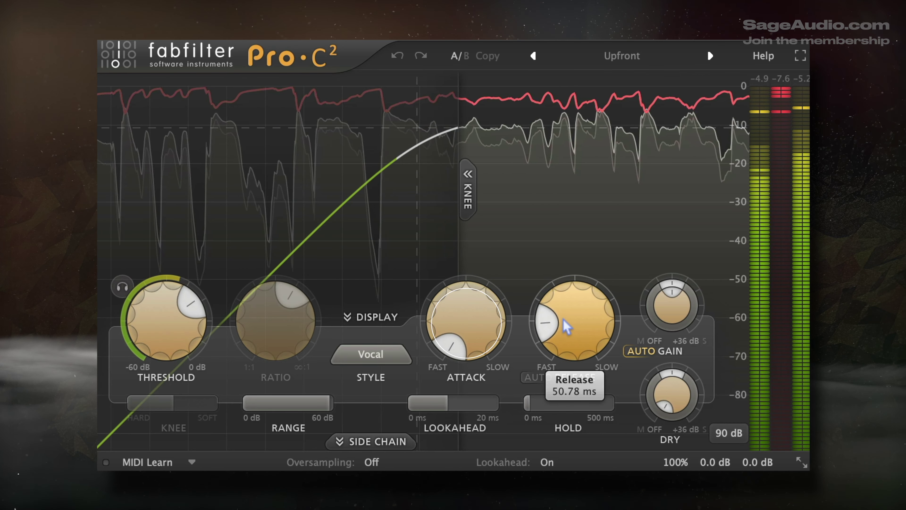
{"action": "left_click", "coordinate": [571, 325]}
{"action": "mouse_move", "coordinate": [447, 411]}
{"action": "left_click_drag", "start_coordinate": [447, 411], "coordinate": [446, 411]}
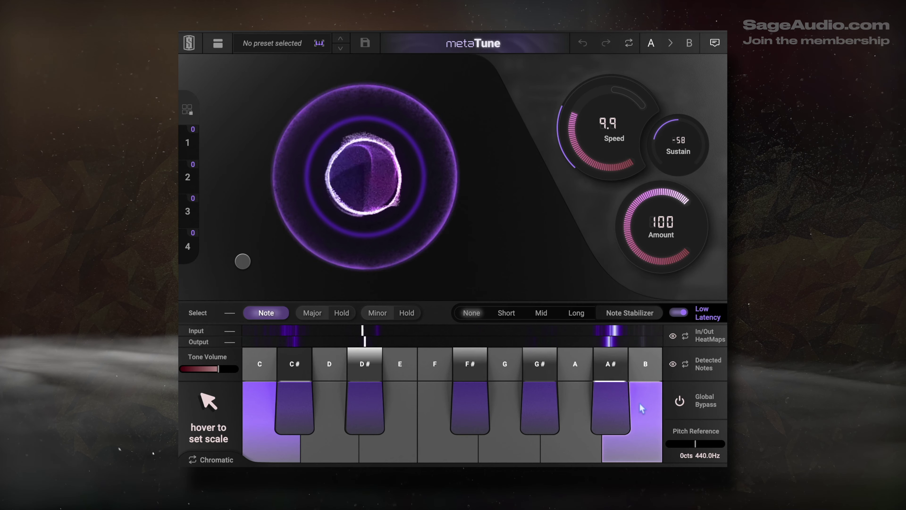
Step: Lower MetaTune's Amount to 92 and set Saturn 2's Clean Tube drive to 14.4%
{"action": "mouse_move", "coordinate": [661, 225]}
{"action": "left_mouse_down"}
{"action": "mouse_move", "coordinate": [648, 287]}
{"action": "mouse_move", "coordinate": [658, 227]}
{"action": "left_mouse_up"}
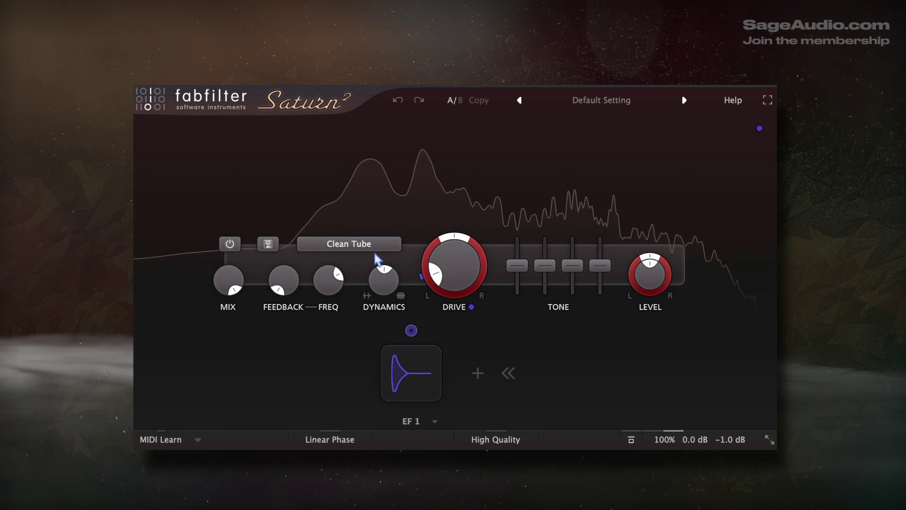
{"action": "mouse_move", "coordinate": [442, 276]}
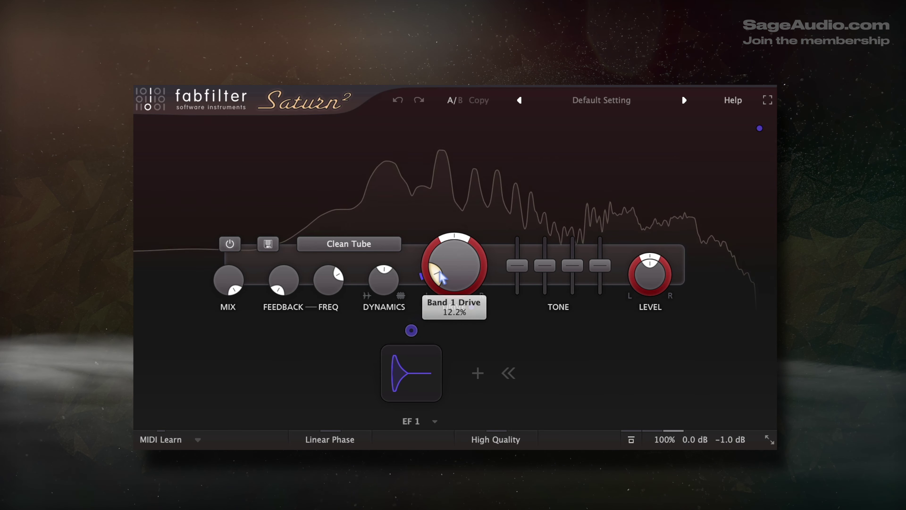
{"action": "scroll", "coordinate": [442, 277], "scroll_direction": "up", "scroll_amount": 3}
{"action": "scroll", "coordinate": [442, 277], "scroll_direction": "down", "scroll_amount": 2}
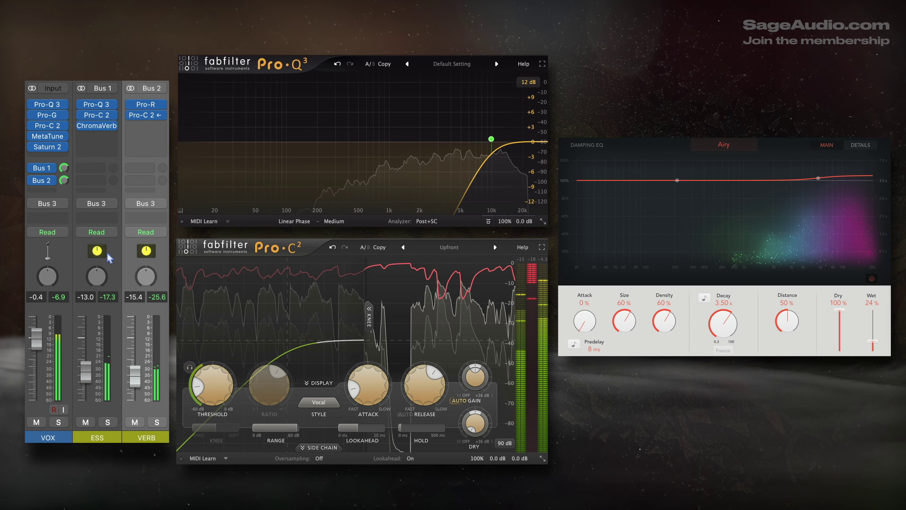
Step: Sweep the soloed Bus 1 Pro-Q 3 high-pass down to about 9.5 kHz
{"action": "mouse_move", "coordinate": [106, 114]}
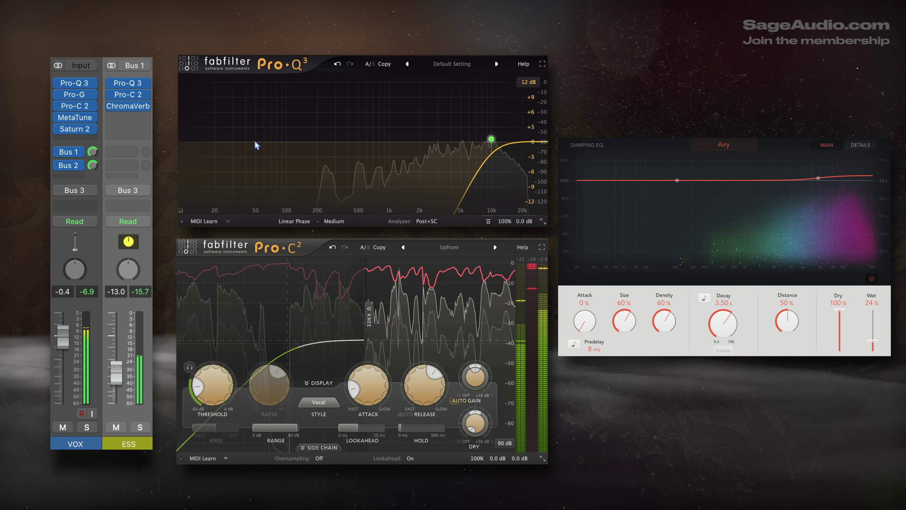
{"action": "mouse_move", "coordinate": [463, 181]}
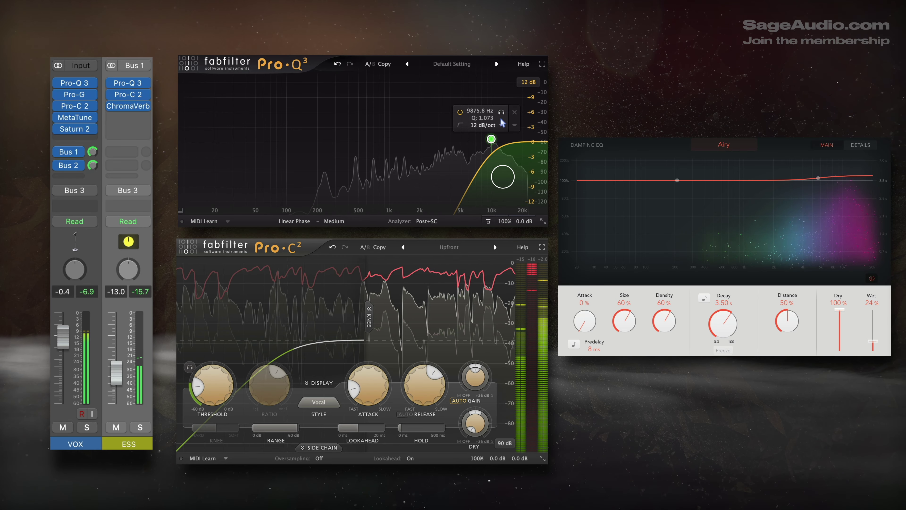
{"action": "left_click_drag", "start_coordinate": [502, 112], "coordinate": [500, 115]}
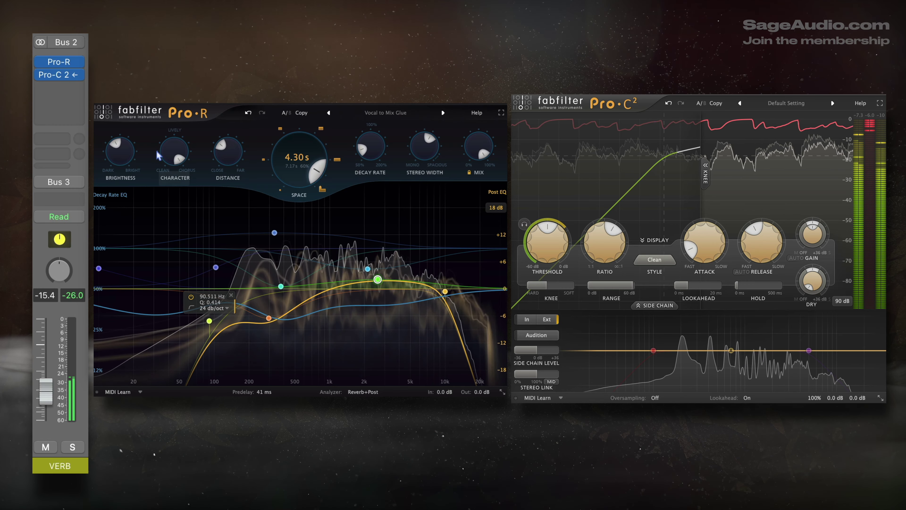
Step: Lengthen the Bus 2 Pro-R reverb Space to about 4.38 s and fine-tune the VERB chain
{"action": "left_click_drag", "start_coordinate": [301, 169], "coordinate": [303, 166]}
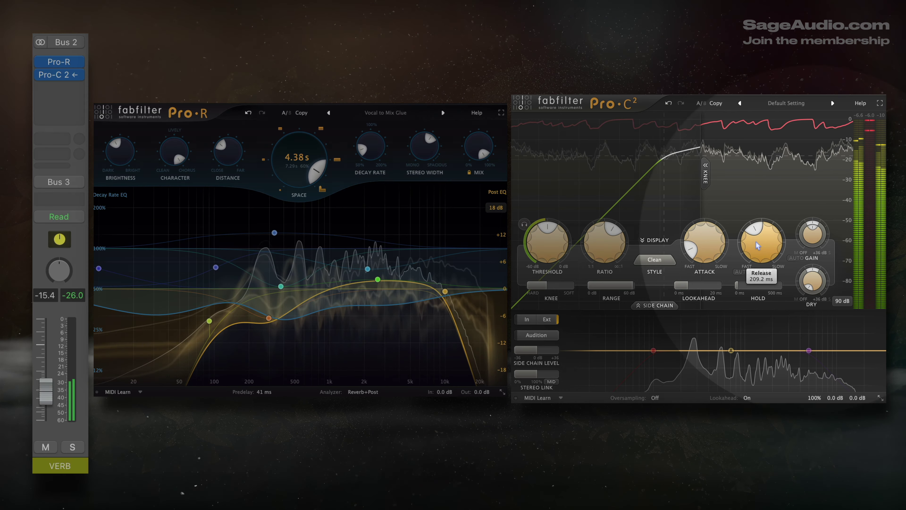
{"action": "mouse_move", "coordinate": [751, 303]}
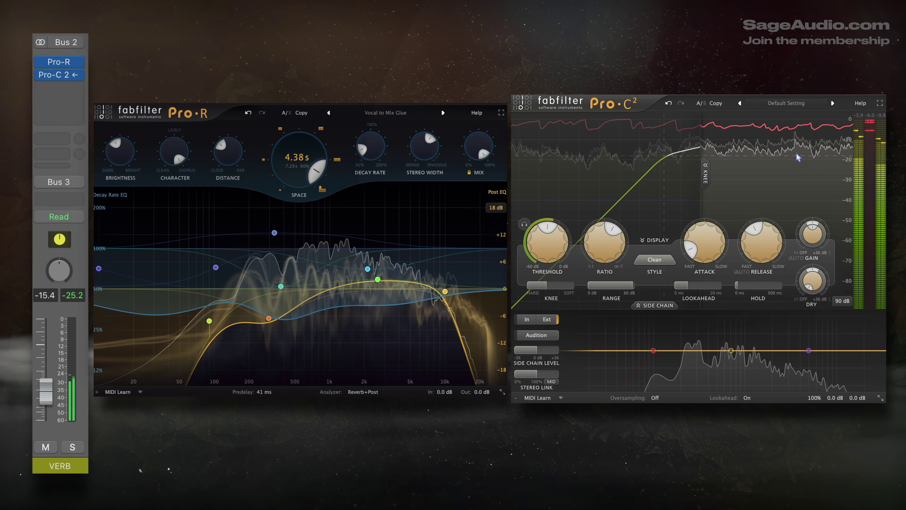
{"action": "mouse_move", "coordinate": [758, 241]}
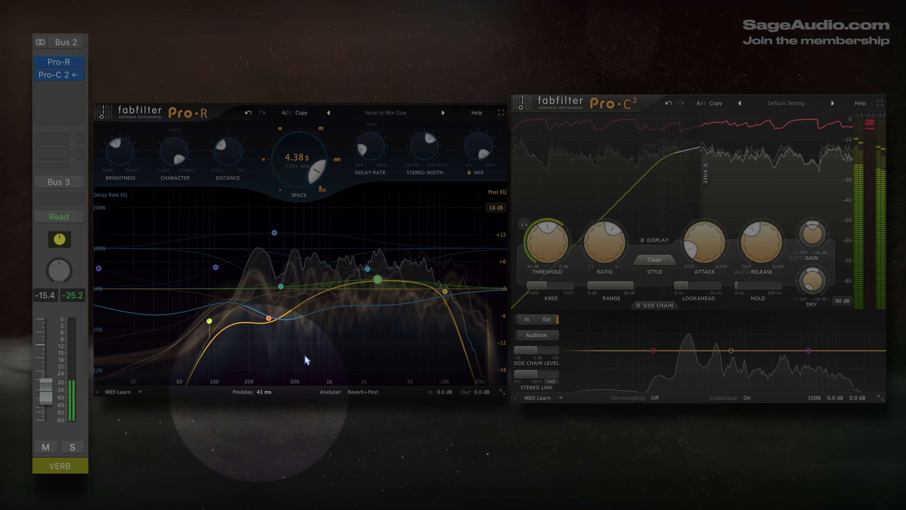
{"action": "mouse_move", "coordinate": [263, 392]}
{"action": "scroll", "coordinate": [239, 365], "scroll_direction": "down", "scroll_amount": 5}
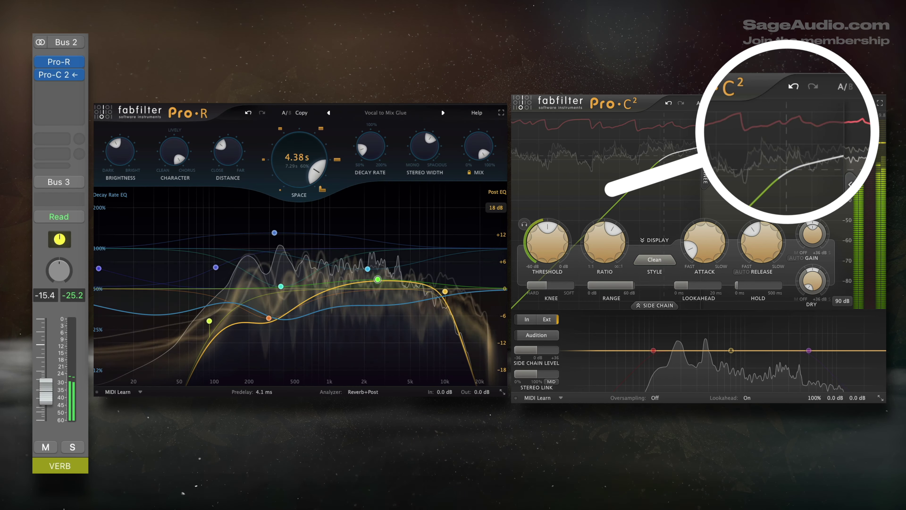
{"action": "mouse_move", "coordinate": [554, 289]}
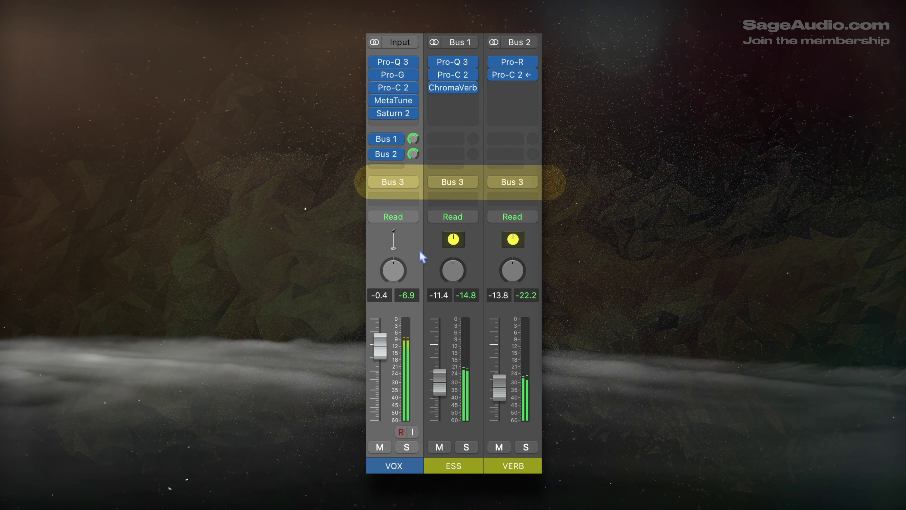
Step: Select the ESS and VERB channel strips, then narrow the selection to ESS
{"action": "left_click_drag", "start_coordinate": [405, 251], "coordinate": [504, 260]}
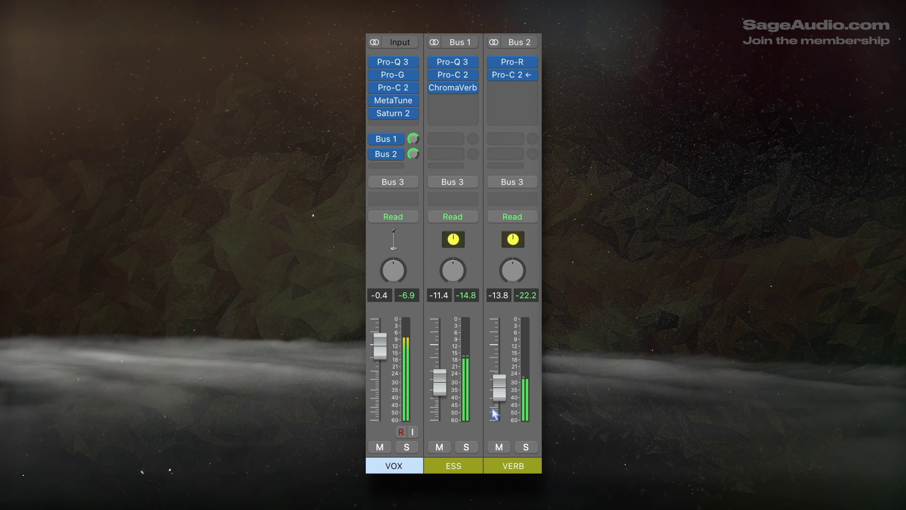
{"action": "left_click", "coordinate": [448, 433]}
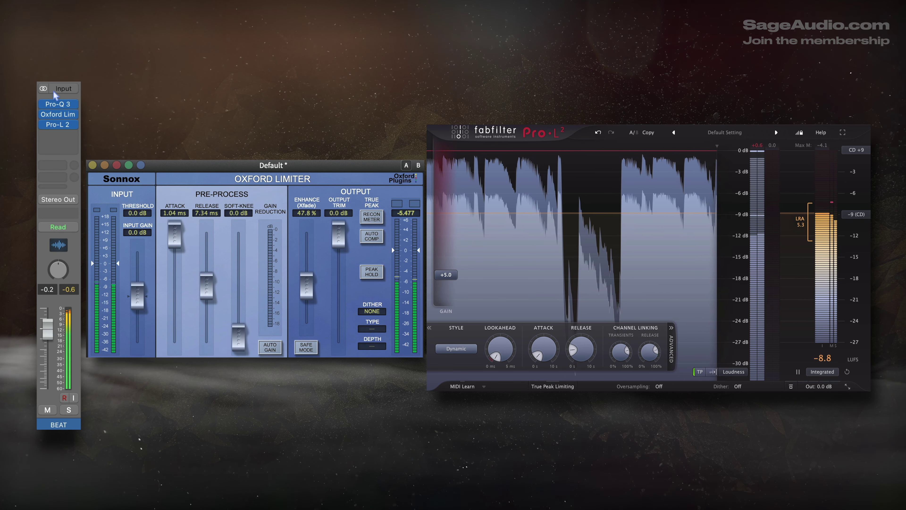
Step: Restart playback, lower Oxford Limiter Enhance to about 40% and set Pro-L 2 gain near +5.1 dB
{"action": "key", "text": "space"}
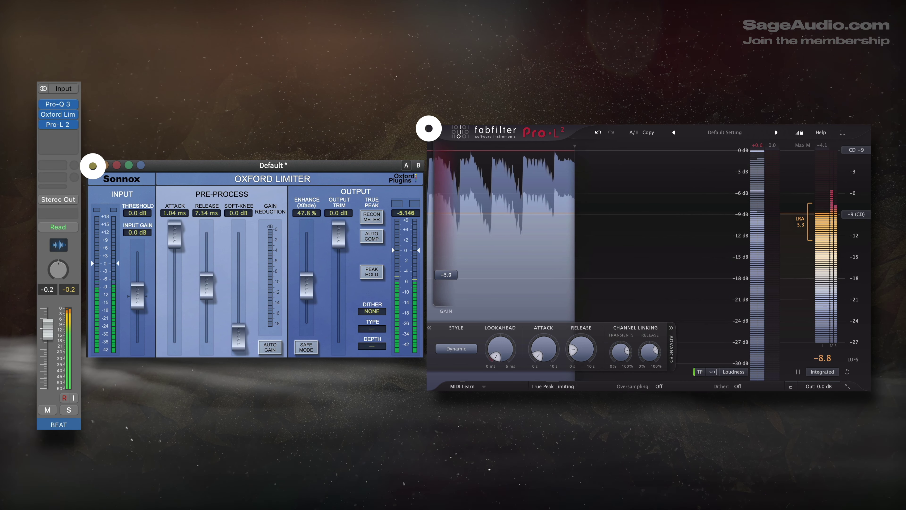
{"action": "key", "text": "space"}
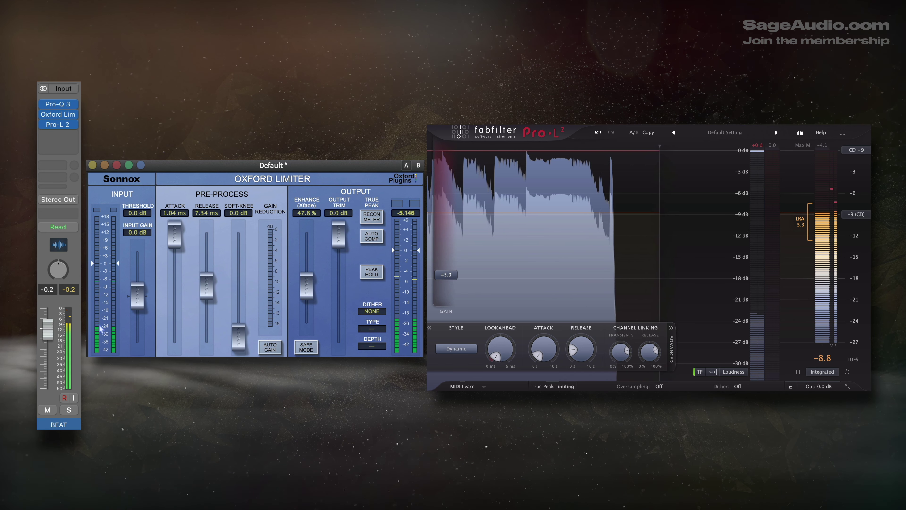
{"action": "left_click_drag", "start_coordinate": [306, 285], "coordinate": [304, 291]}
{"action": "left_click_drag", "start_coordinate": [459, 281], "coordinate": [454, 281]}
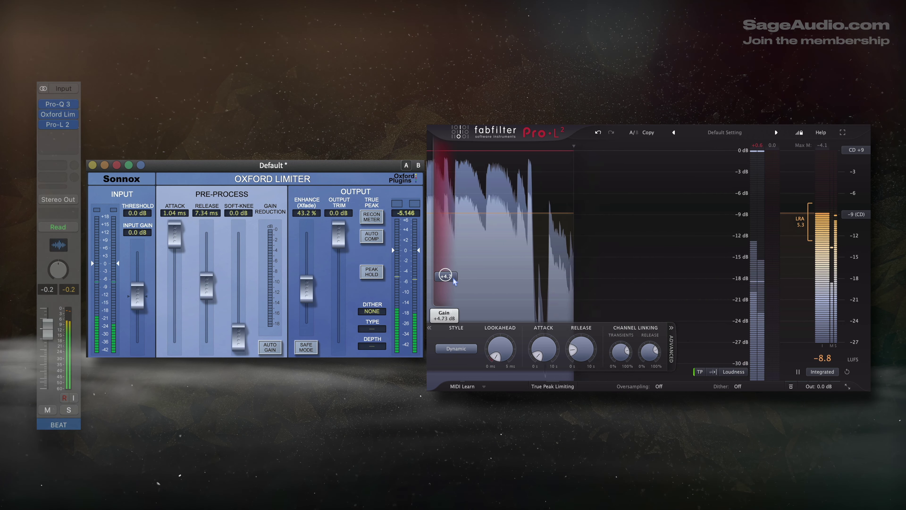
{"action": "left_click_drag", "start_coordinate": [307, 288], "coordinate": [286, 300]}
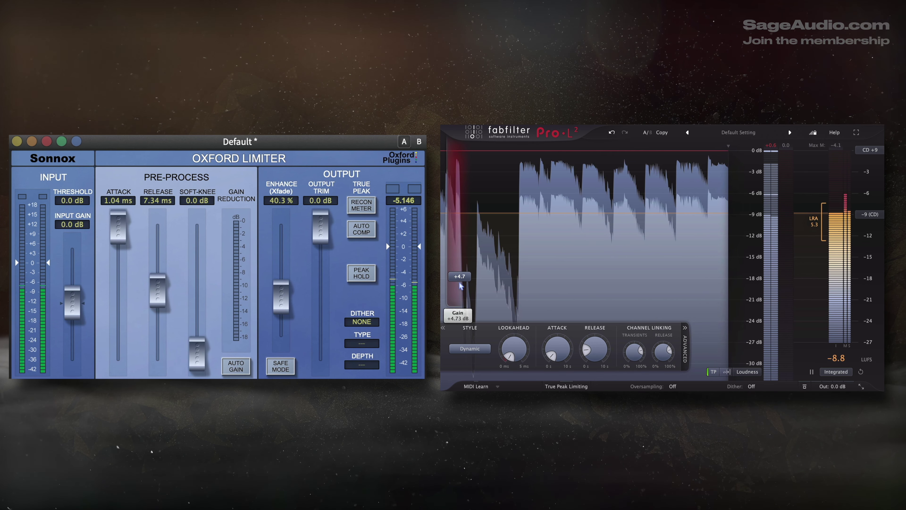
{"action": "mouse_move", "coordinate": [460, 280]}
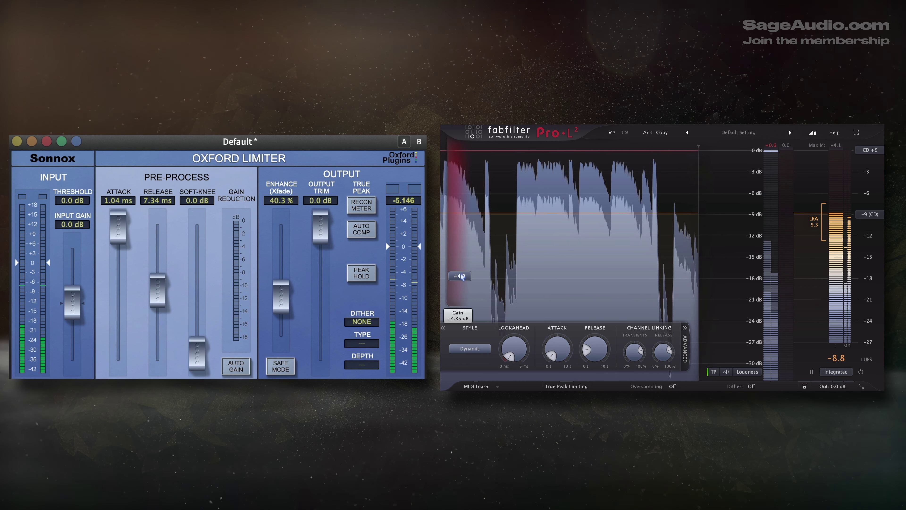
{"action": "left_click_drag", "start_coordinate": [461, 276], "coordinate": [462, 273]}
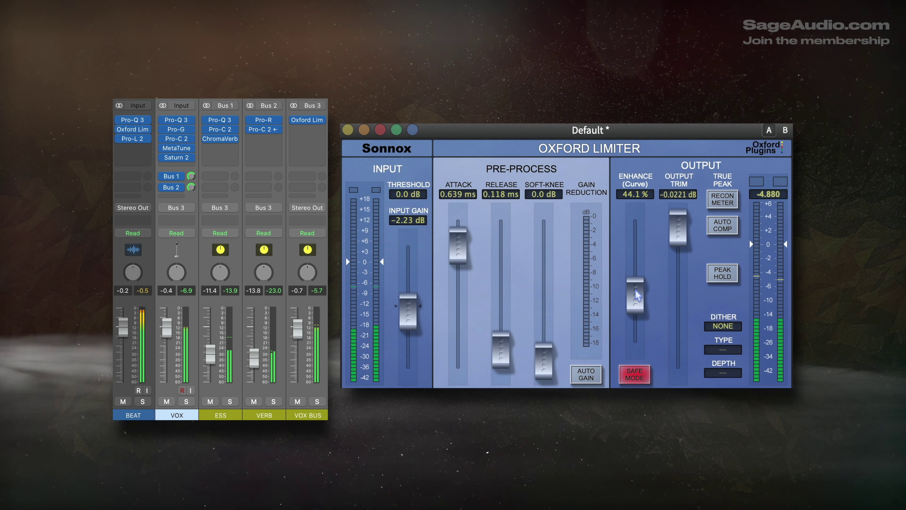
Step: Set limiter Enhance to 54%, ESS to -11.6, and add Pro-Q 3 boosts at 2.7 kHz and 18 kHz
{"action": "left_click_drag", "start_coordinate": [637, 294], "coordinate": [636, 282]}
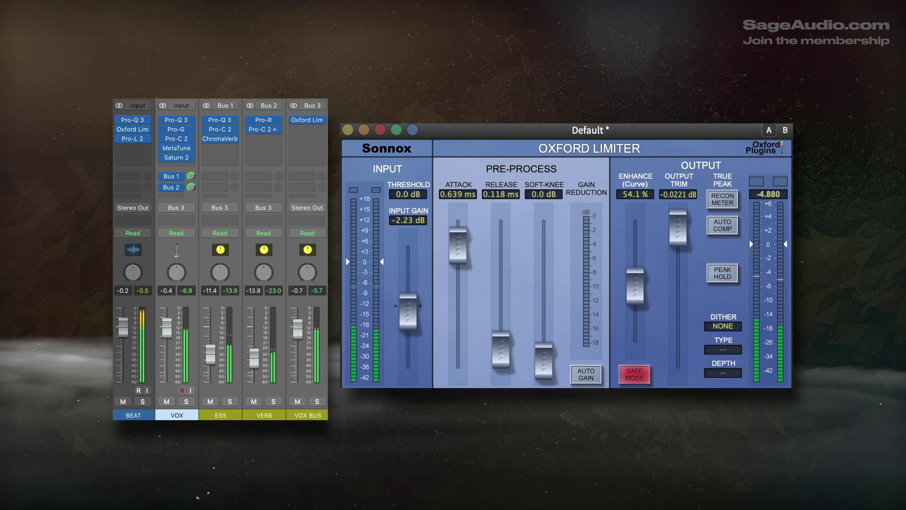
{"action": "left_click_drag", "start_coordinate": [212, 352], "coordinate": [213, 357]}
{"action": "left_click", "coordinate": [260, 358]}
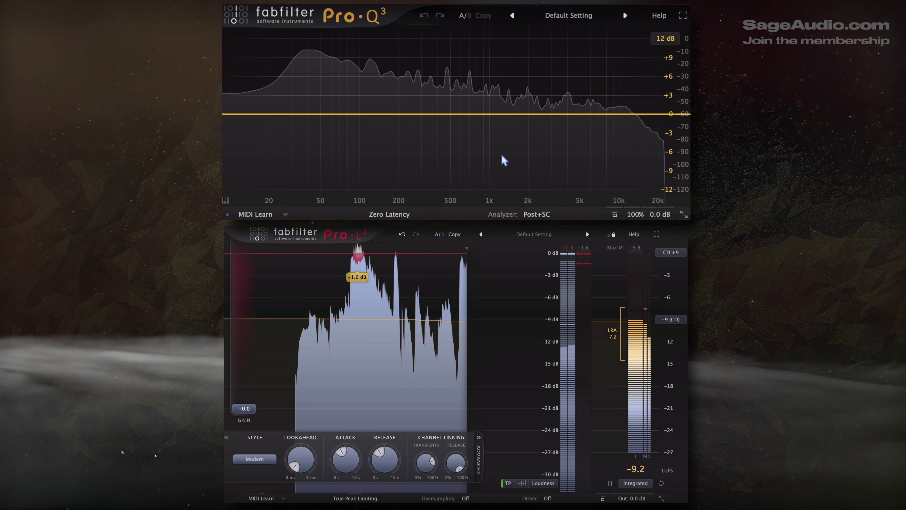
{"action": "left_click_drag", "start_coordinate": [541, 114], "coordinate": [544, 107]}
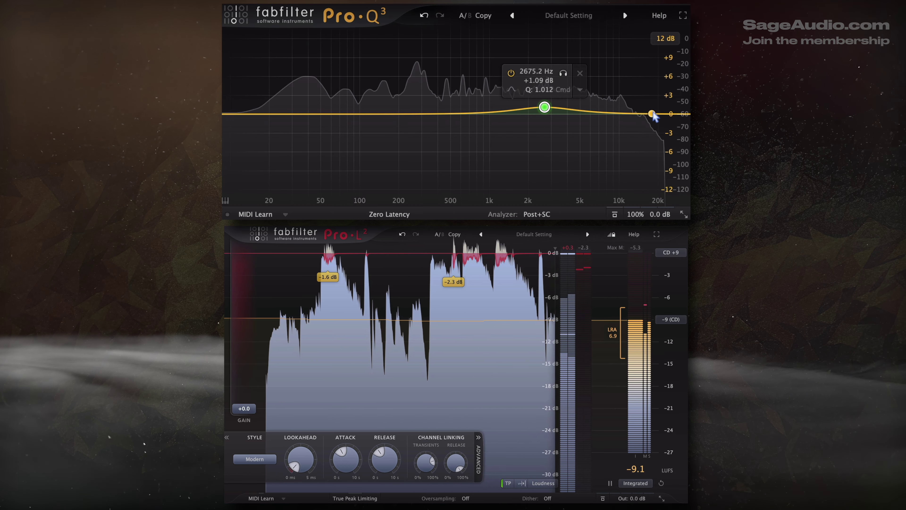
{"action": "left_click_drag", "start_coordinate": [653, 114], "coordinate": [652, 108]}
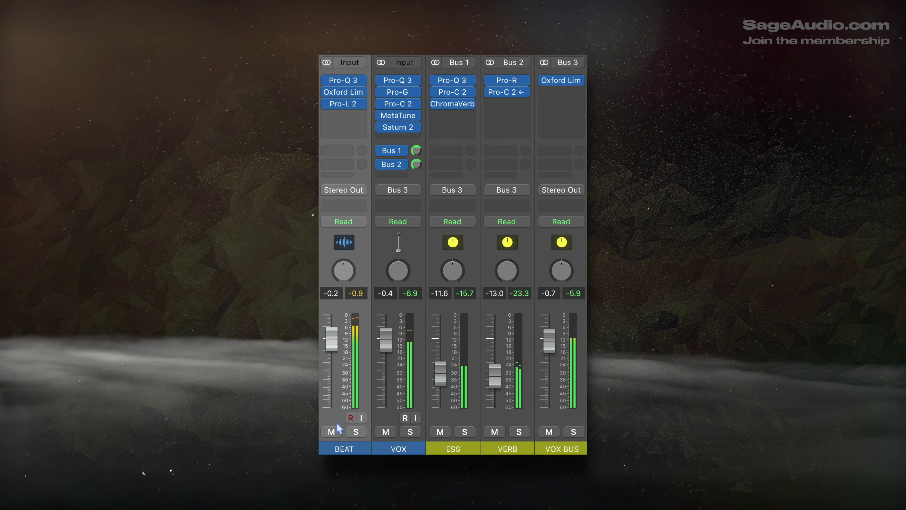
Step: Select all five channels from BEAT to VOX BUS and lower them by 0.3 dB
{"action": "left_click", "coordinate": [581, 316]}
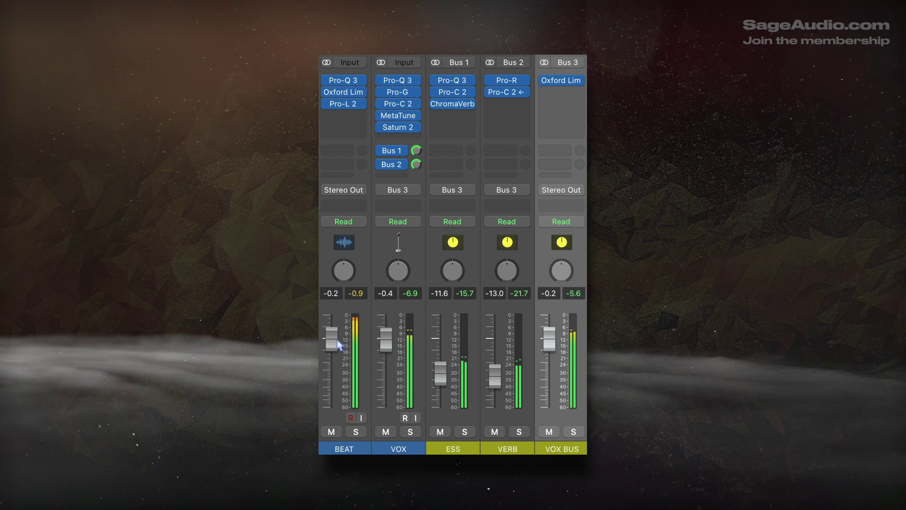
{"action": "left_click_drag", "start_coordinate": [337, 313], "coordinate": [548, 308]}
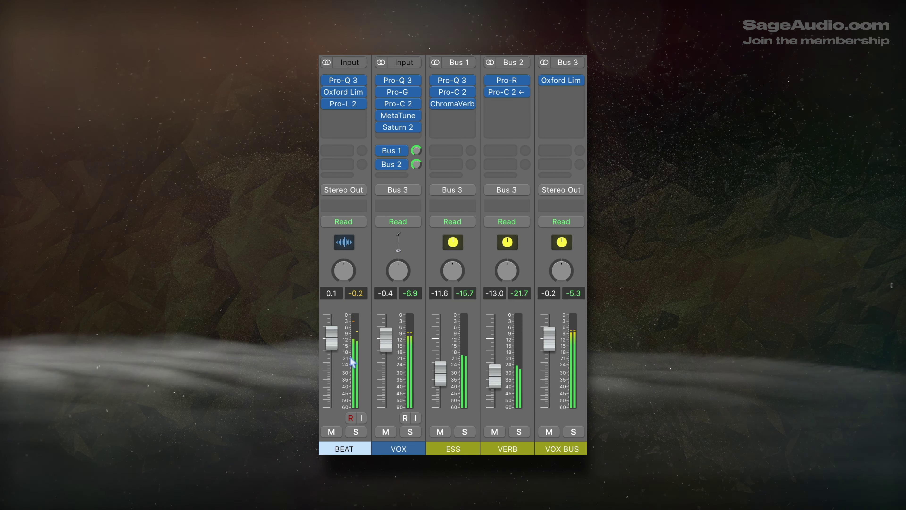
{"action": "left_click_drag", "start_coordinate": [331, 337], "coordinate": [332, 338]}
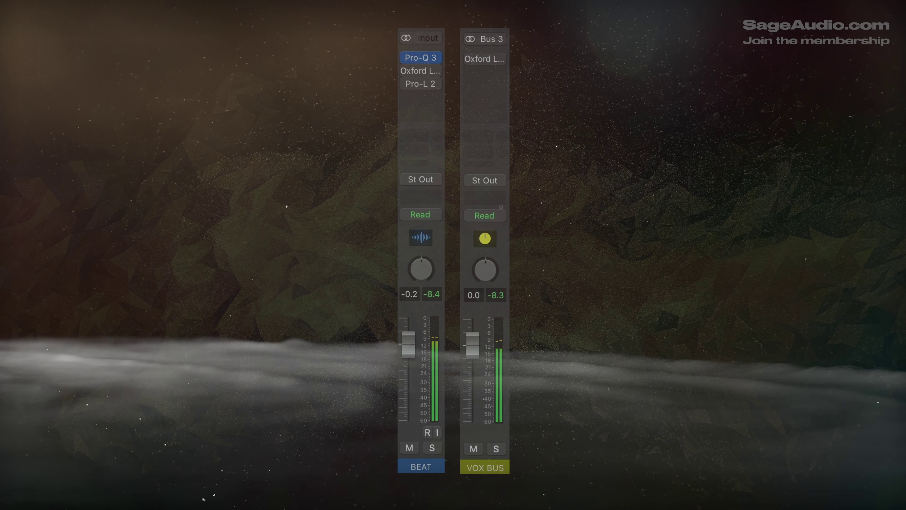
Step: Re-enable BEAT's Oxford Limiter and Pro-L 2, and the VOX BUS limiter
{"action": "left_click", "coordinate": [406, 71]}
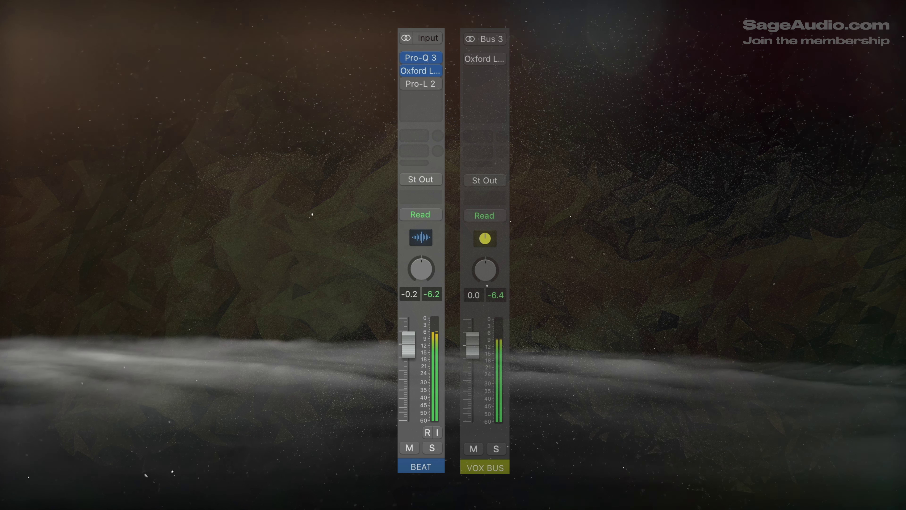
{"action": "left_click", "coordinate": [406, 84]}
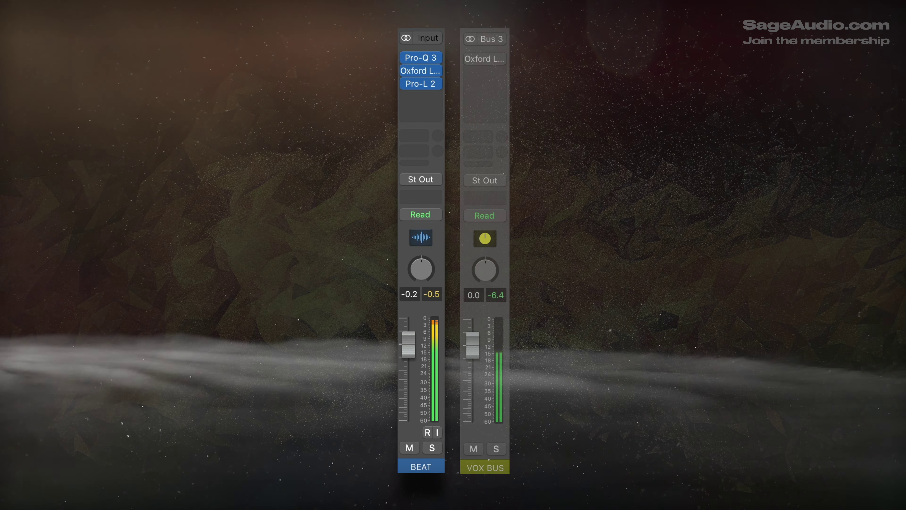
{"action": "left_click", "coordinate": [471, 59]}
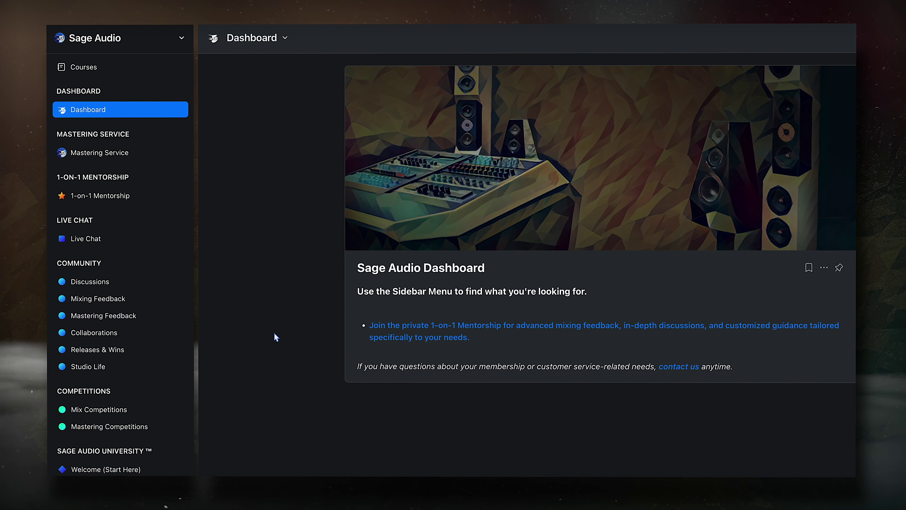
Step: Go to the Mastering Service page and start a 1-on-1 Mentorship post titled 'Need…'
{"action": "left_click", "coordinate": [178, 155]}
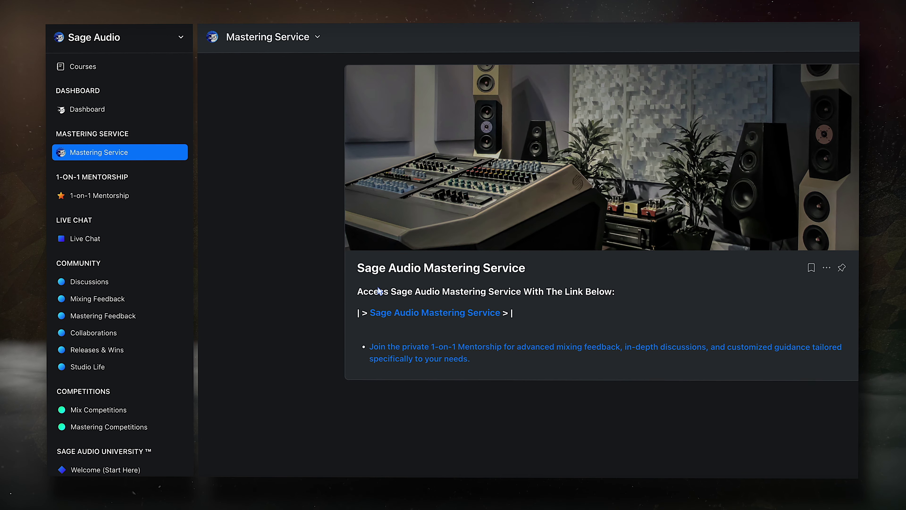
{"action": "left_click", "coordinate": [151, 349]}
{"action": "scroll", "coordinate": [149, 349], "scroll_direction": "down", "scroll_amount": 5}
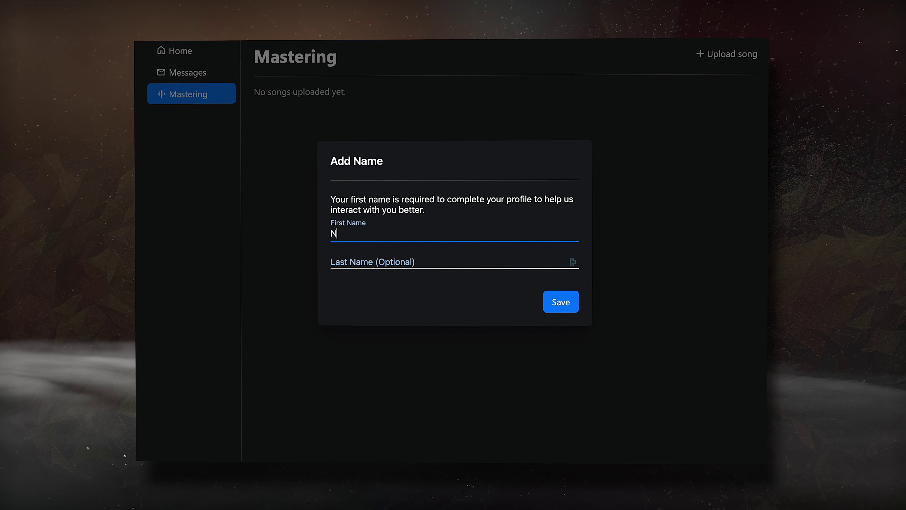
{"action": "type", "text": "ew M"}
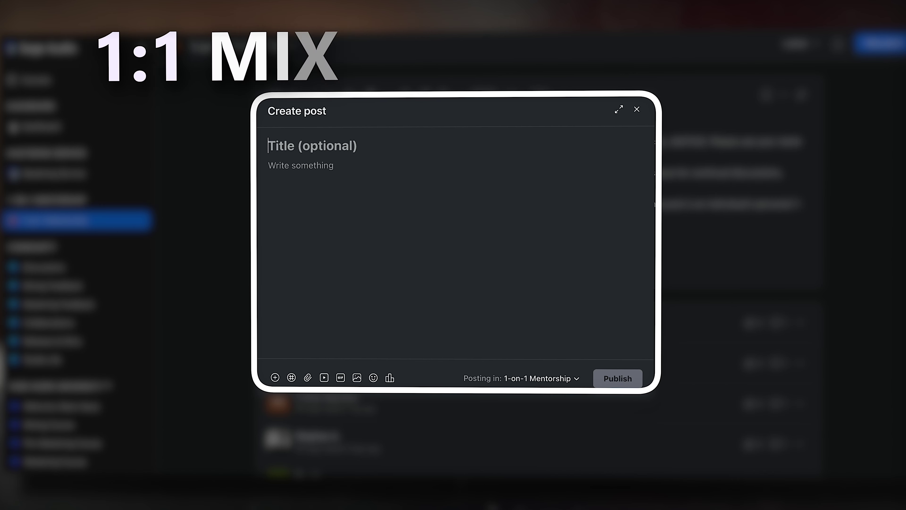
{"action": "type", "text": "Need Fe"}
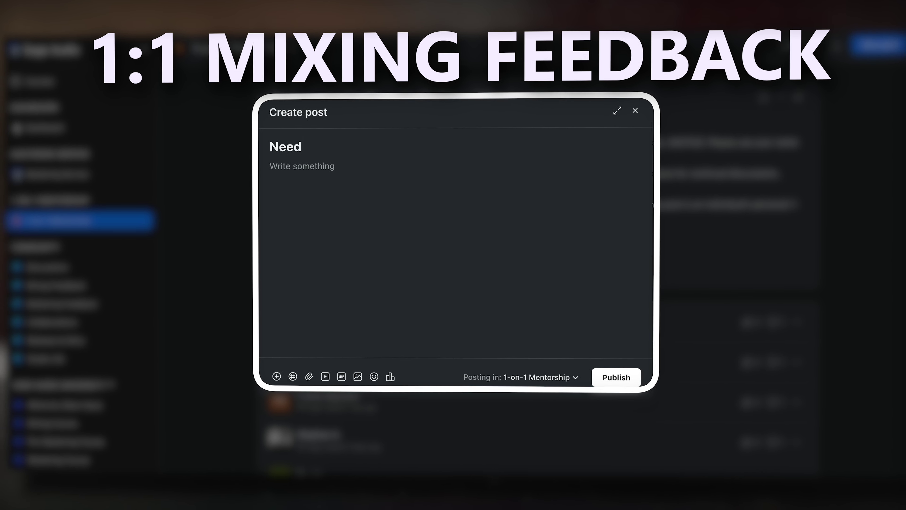